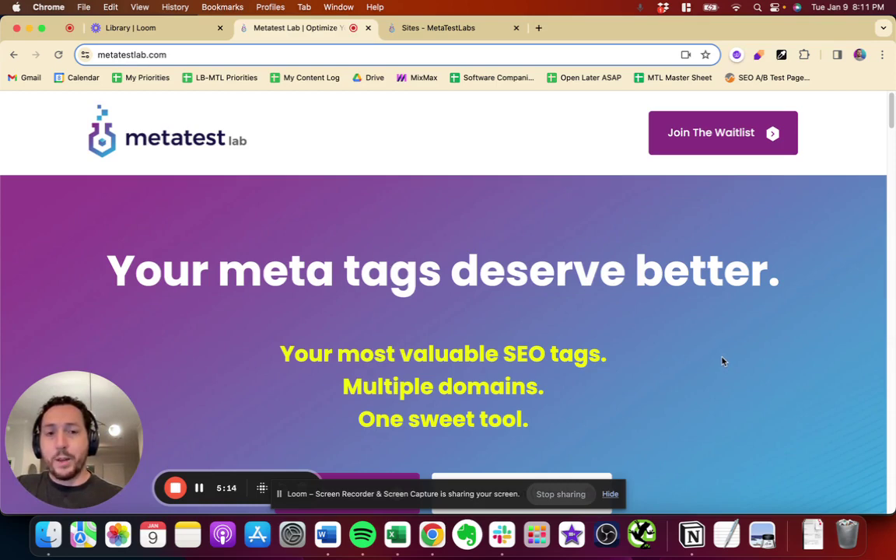
Switch to the MetaTest Lab app's site list and open the ButterCMS site.
scroll(720, 362, "down", 2)
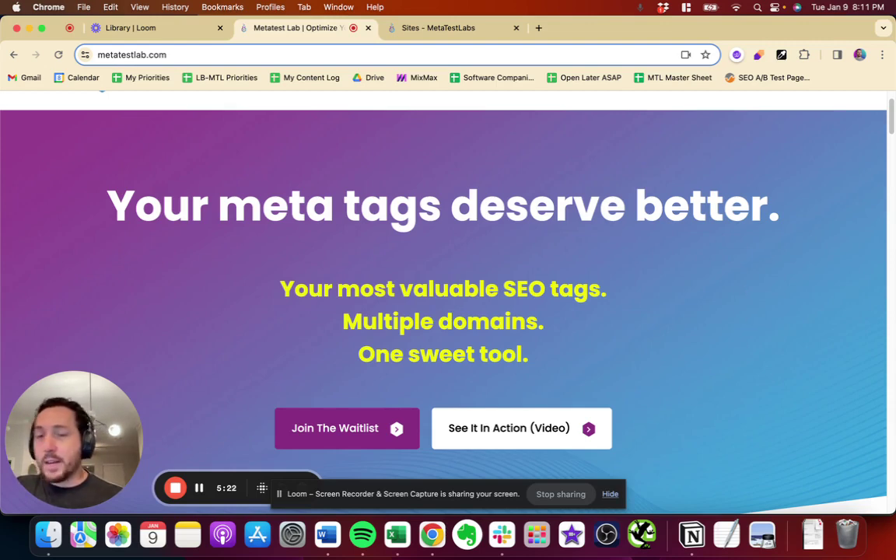
left_click(415, 31)
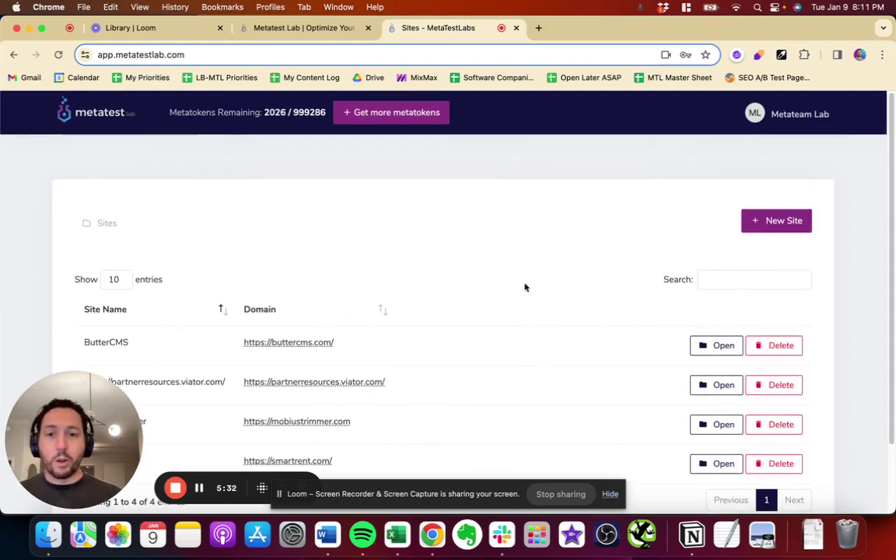
scroll(574, 298, "down", 2)
scroll(563, 318, "up", 2)
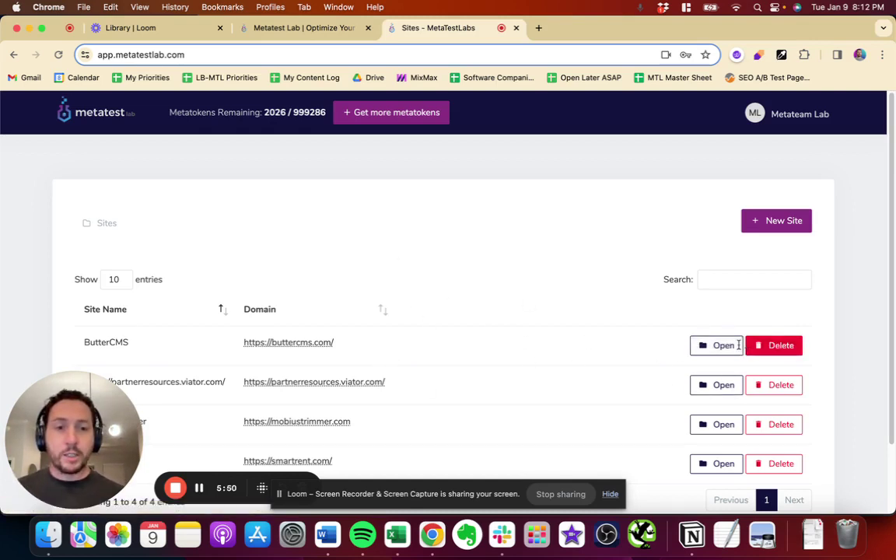
left_click(702, 347)
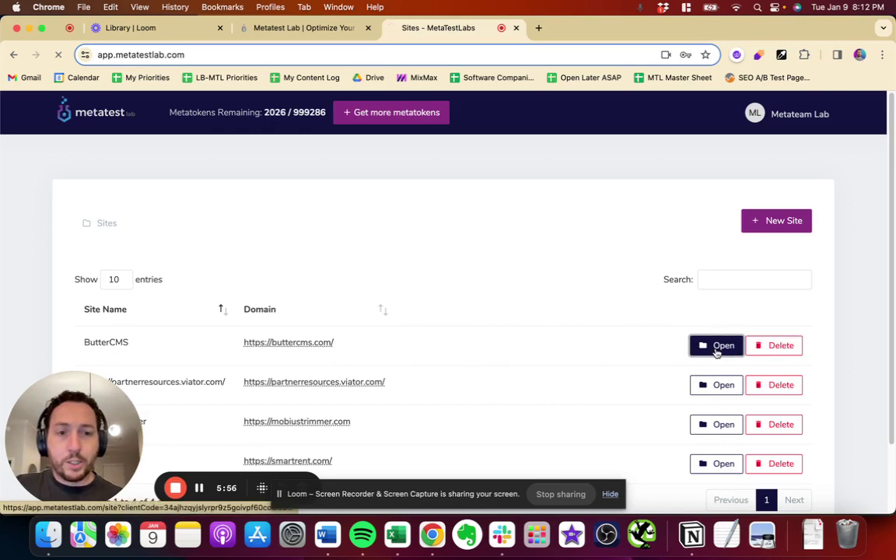
left_click(300, 346)
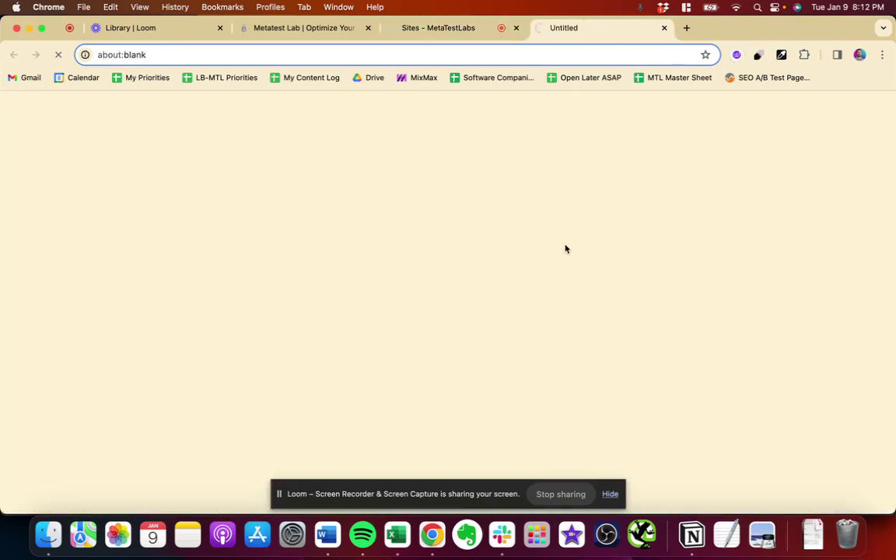
left_click(441, 22)
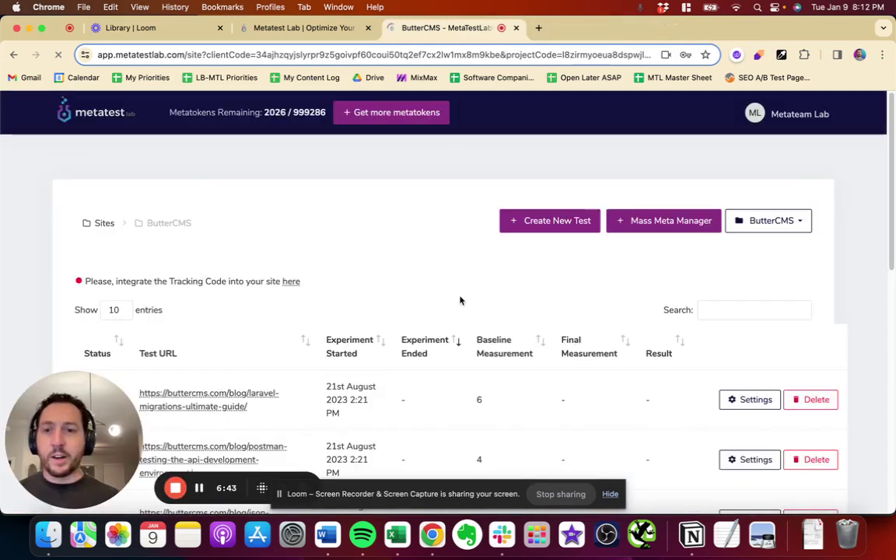
Look through the ButterCMS test list, checking the test URLs, statuses, start dates, baseline measurements and number of entries.
scroll(498, 311, "down", 1)
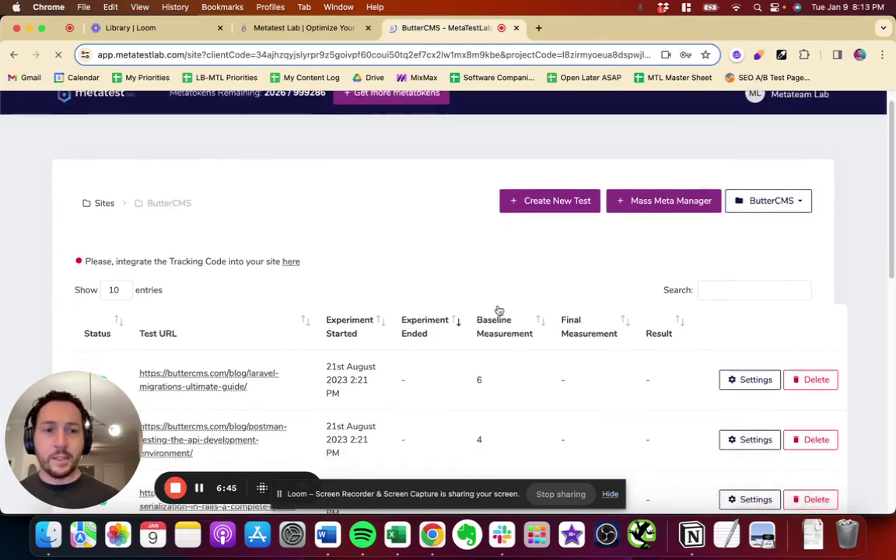
scroll(507, 317, "down", 6)
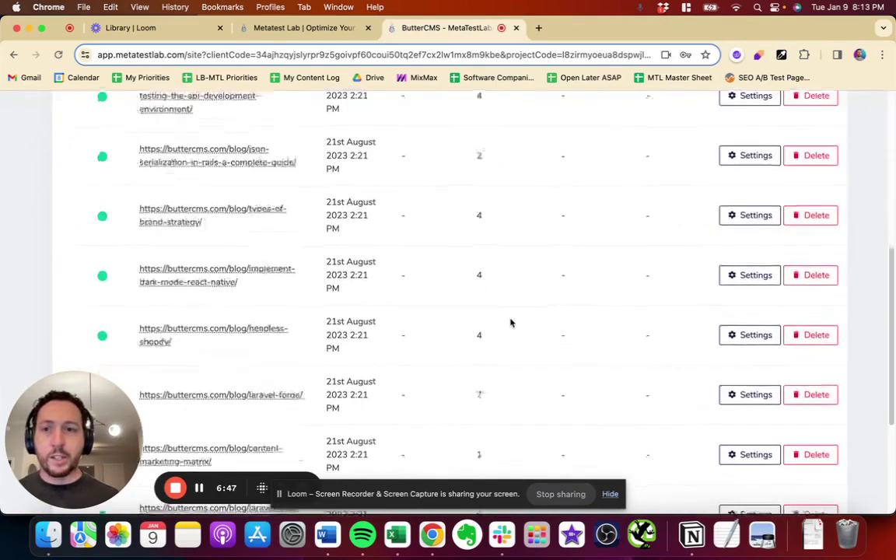
scroll(510, 322, "down", 3)
scroll(508, 323, "up", 10)
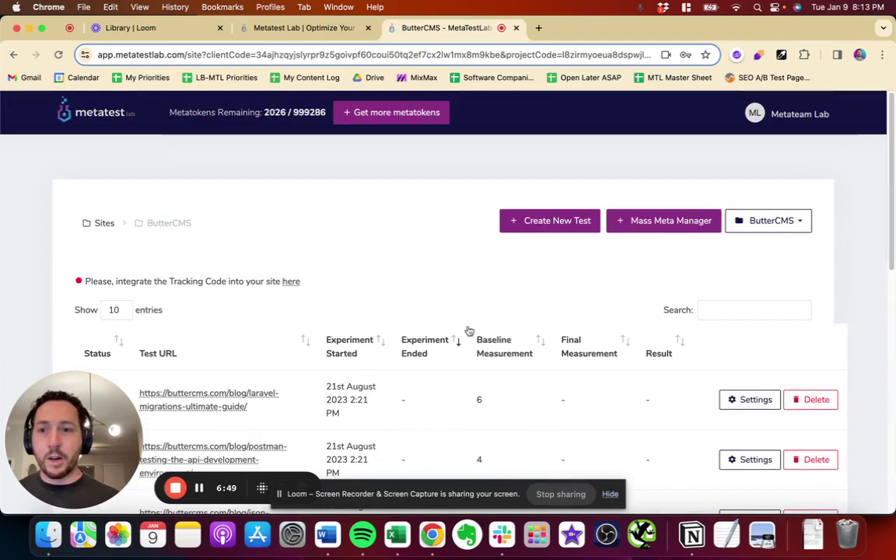
scroll(469, 331, "down", 10)
scroll(532, 336, "up", 4)
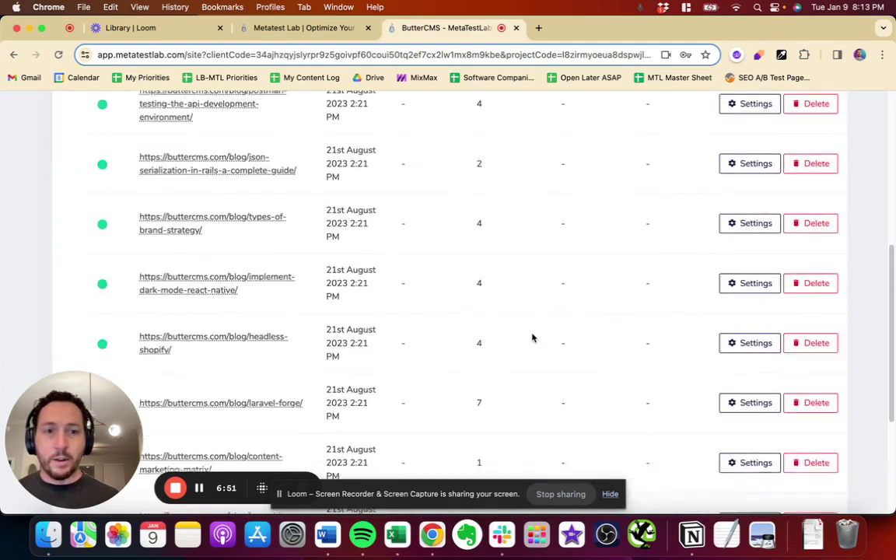
scroll(532, 336, "down", 4)
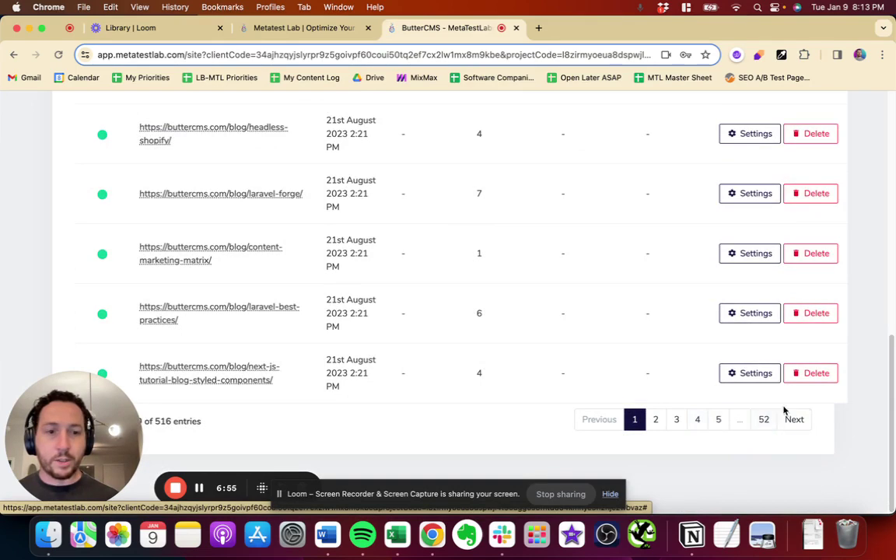
scroll(464, 312, "up", 5)
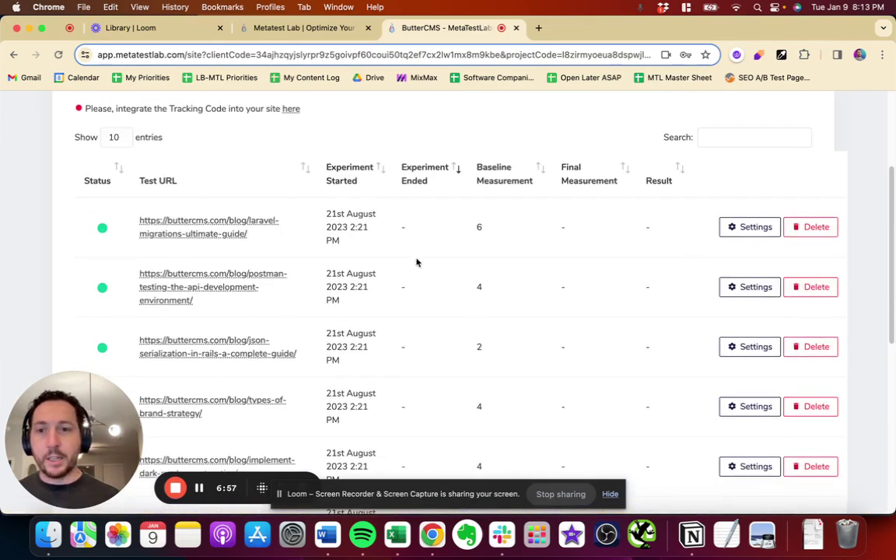
scroll(519, 333, "down", 5)
scroll(500, 376, "up", 3)
scroll(546, 357, "up", 2)
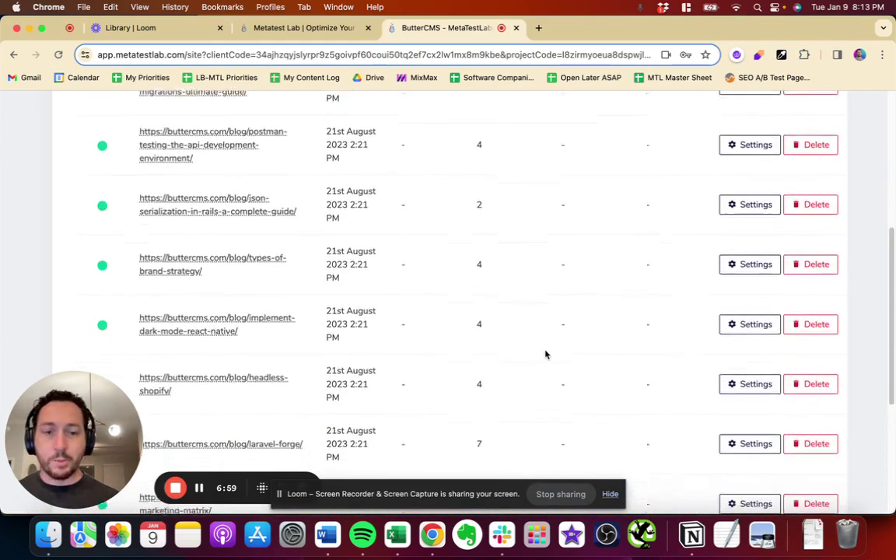
scroll(546, 354, "down", 4)
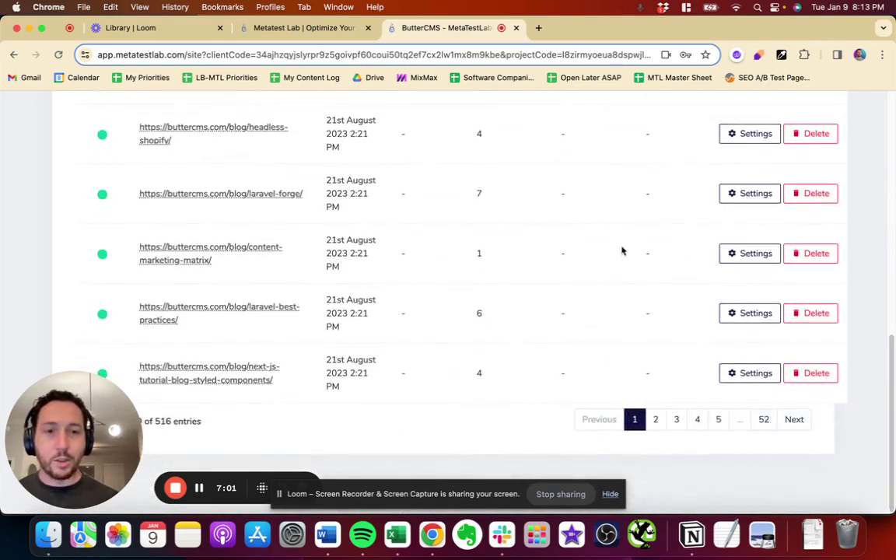
scroll(619, 256, "up", 7)
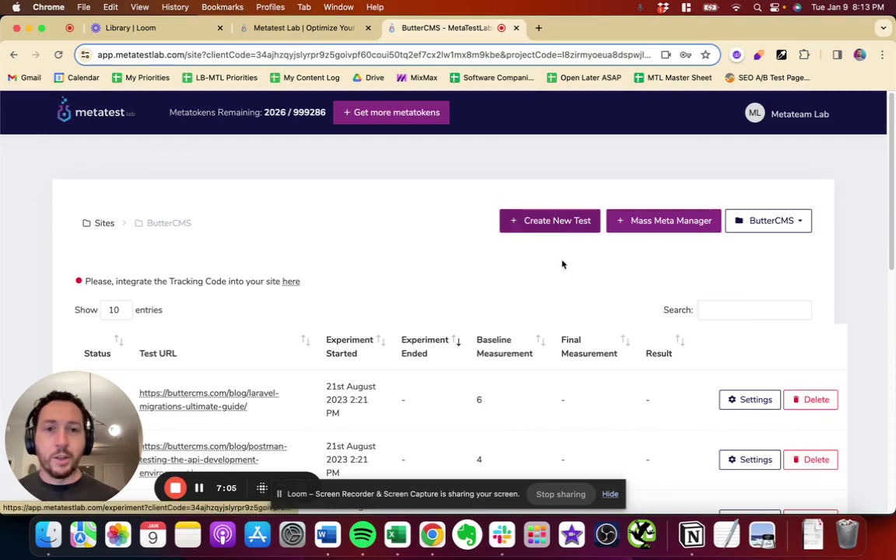
View the test type options for creating a new test and return to the ButterCMS test list.
left_click(556, 221)
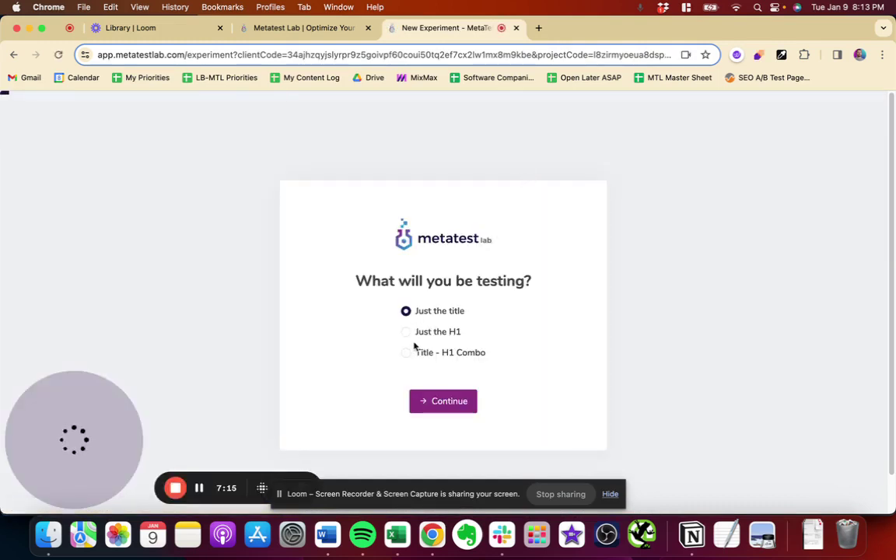
left_click(13, 56)
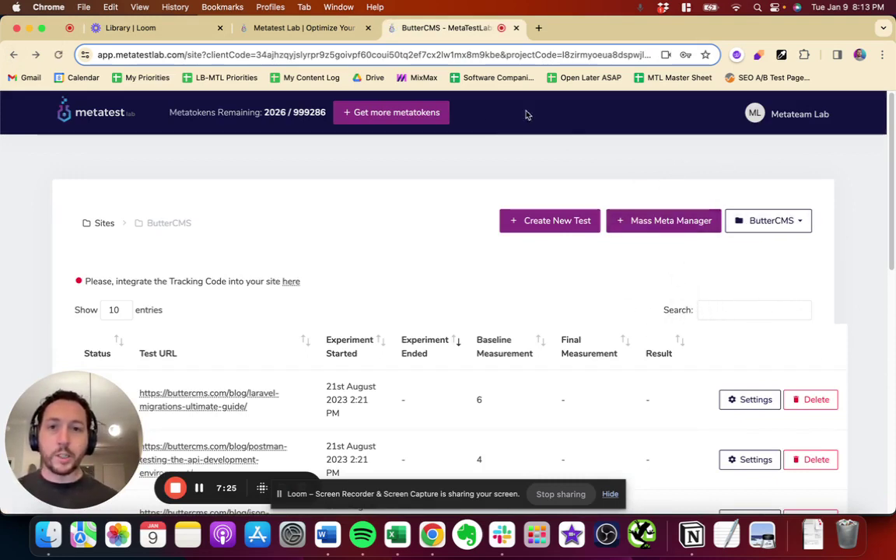
Download the CSV template from the Mass Meta Manager and open the downloaded csv-example file in Excel.
left_click(654, 221)
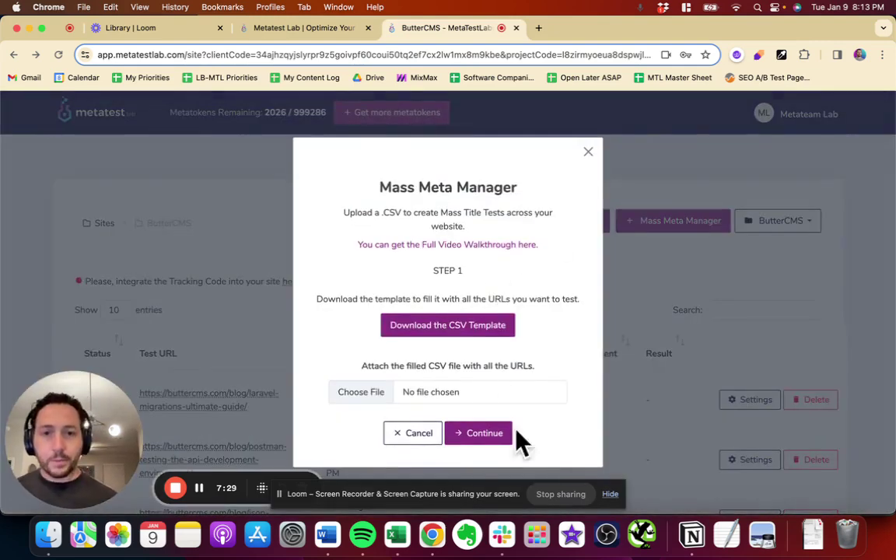
left_click(455, 330)
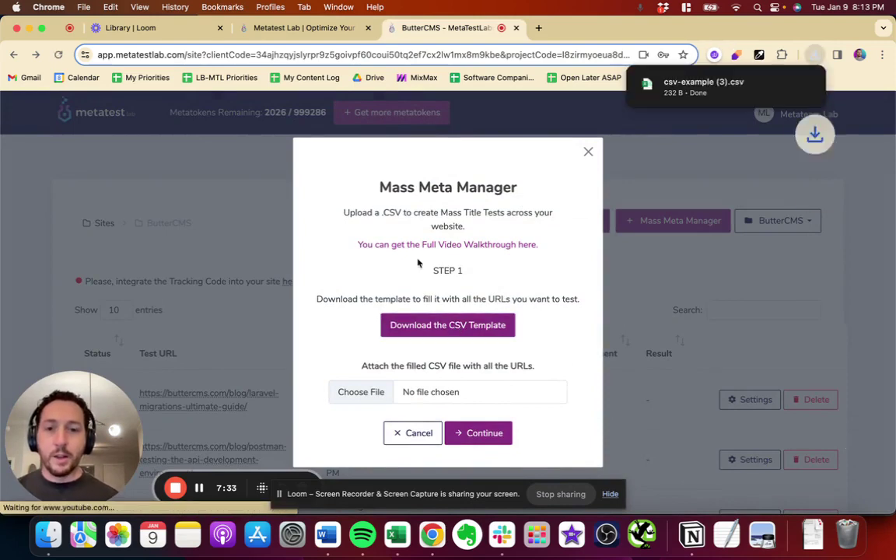
left_click(782, 84)
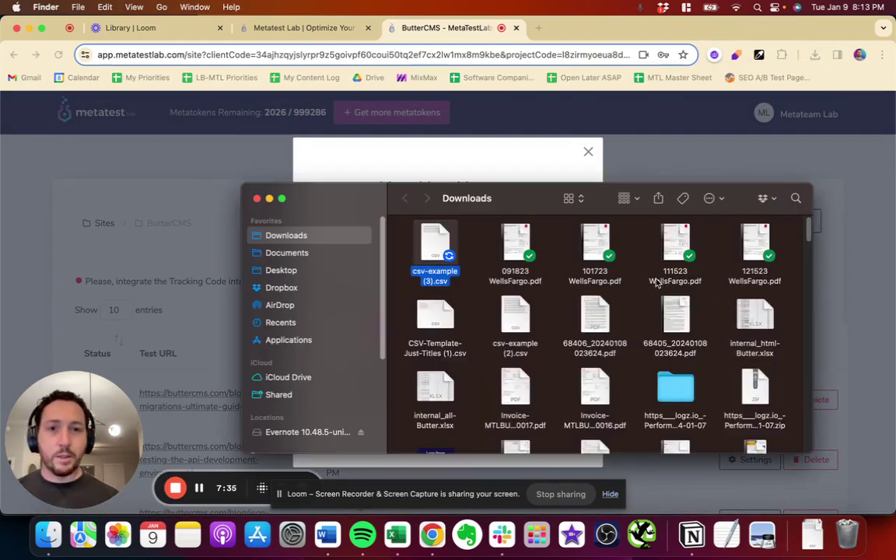
double_click(428, 237)
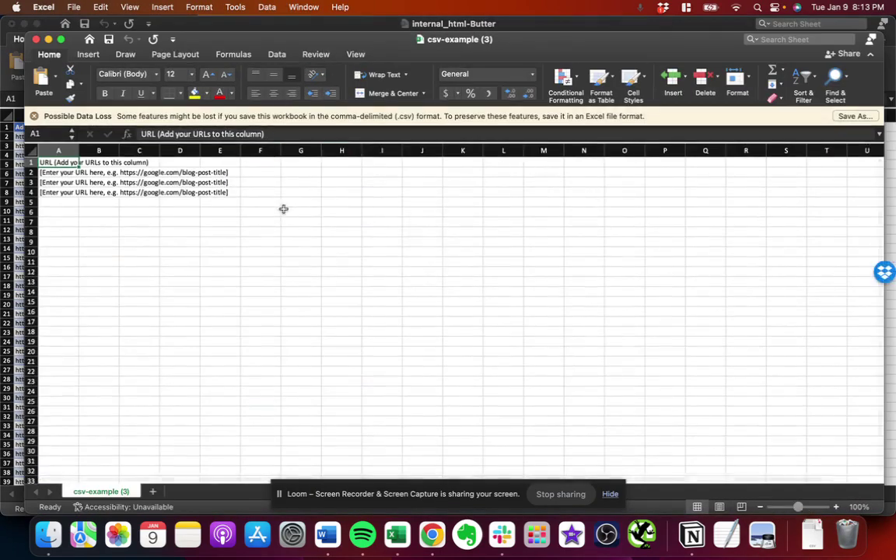
Clear the three placeholder URLs in cells A2:A4 of the CSV template, keeping the header row.
left_click(61, 171)
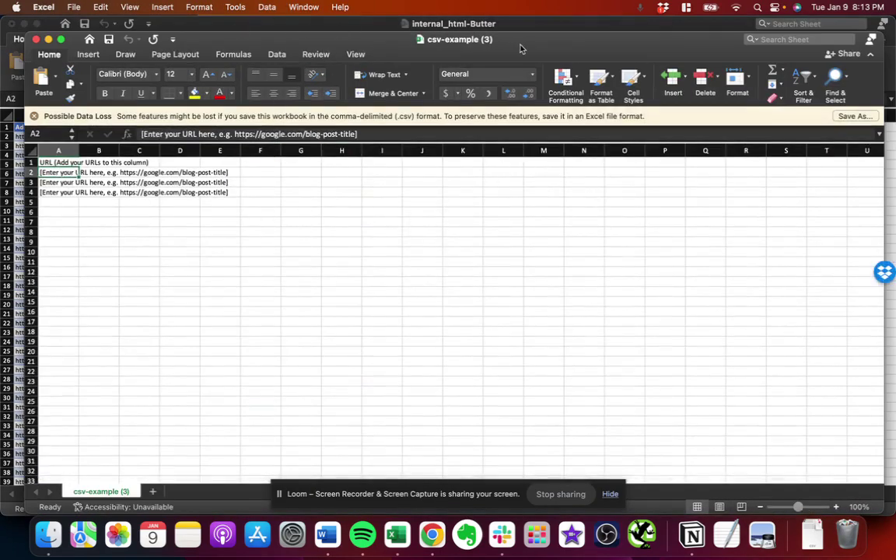
left_click_drag(468, 40, 498, 79)
left_click_drag(551, 88, 568, 60)
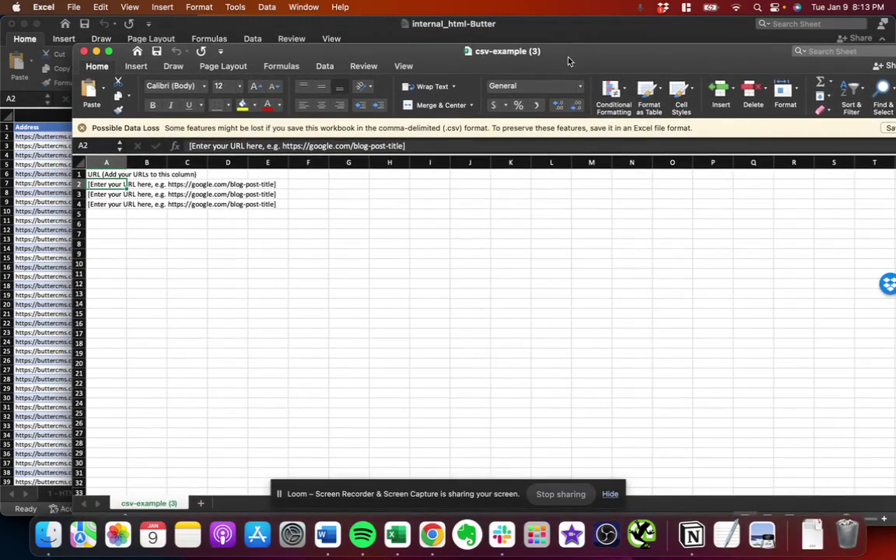
left_click(108, 205, "shift")
key("Delete")
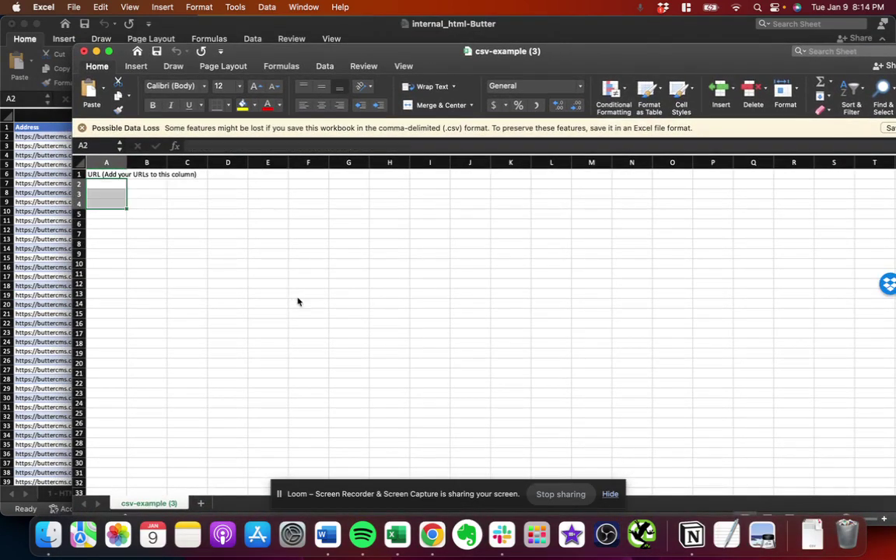
left_click(508, 404)
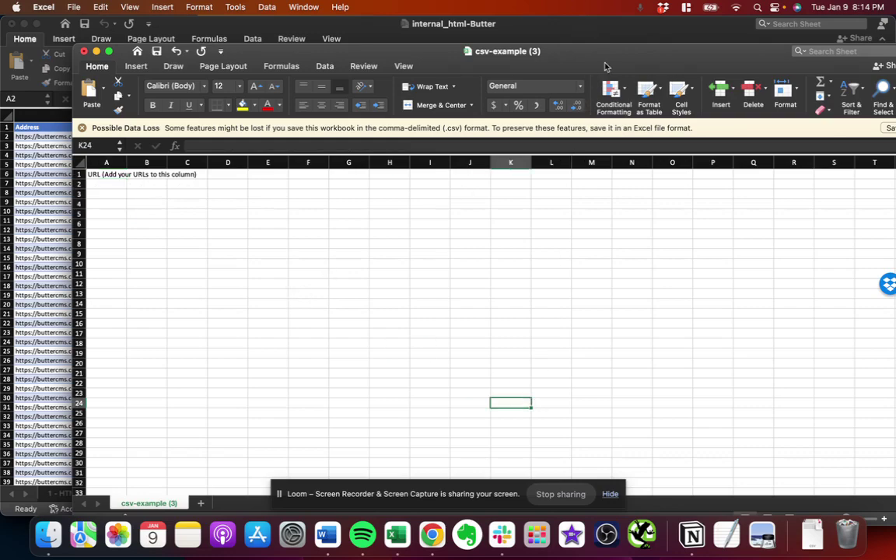
Bring up Sheet2 of the internal_html-Butter workbook and copy the author page URLs in A2:A99 of the Address column.
left_click_drag(611, 61, 609, 1)
left_click(236, 174)
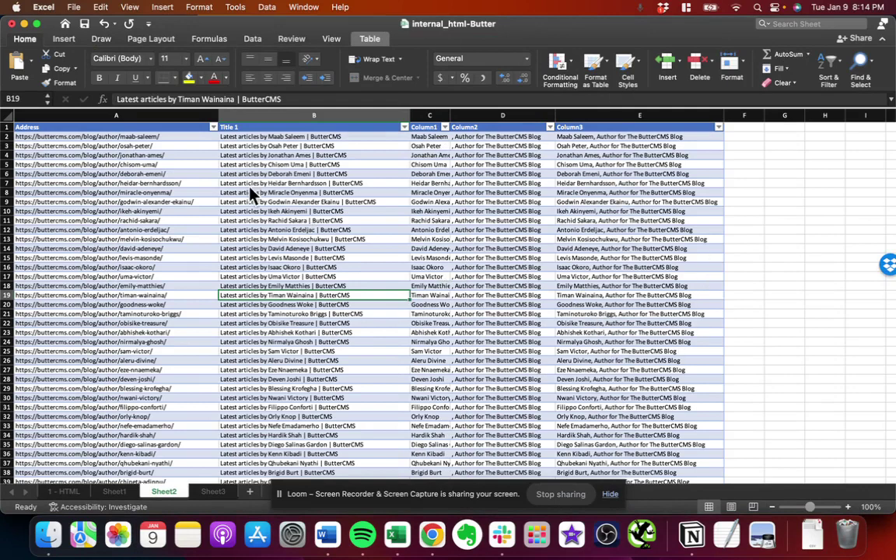
left_click(333, 222)
left_click(289, 231)
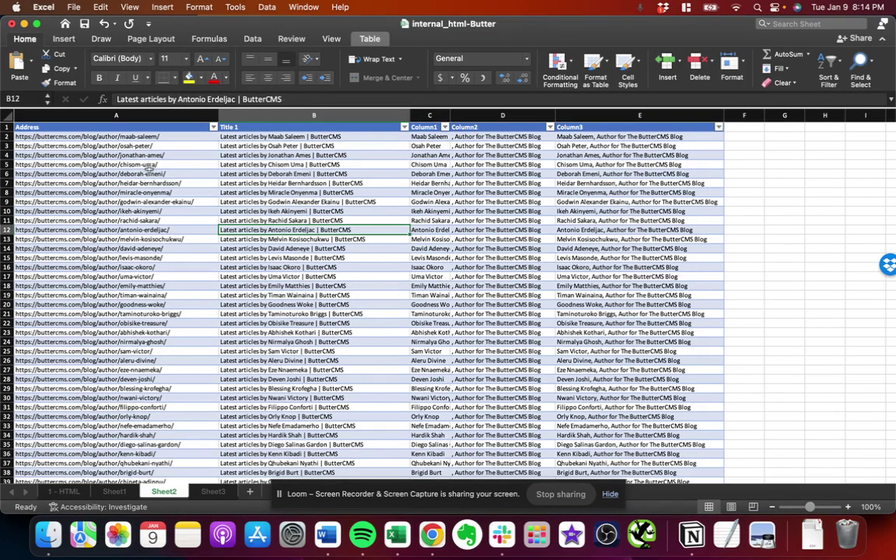
left_click(148, 175)
left_click(135, 136)
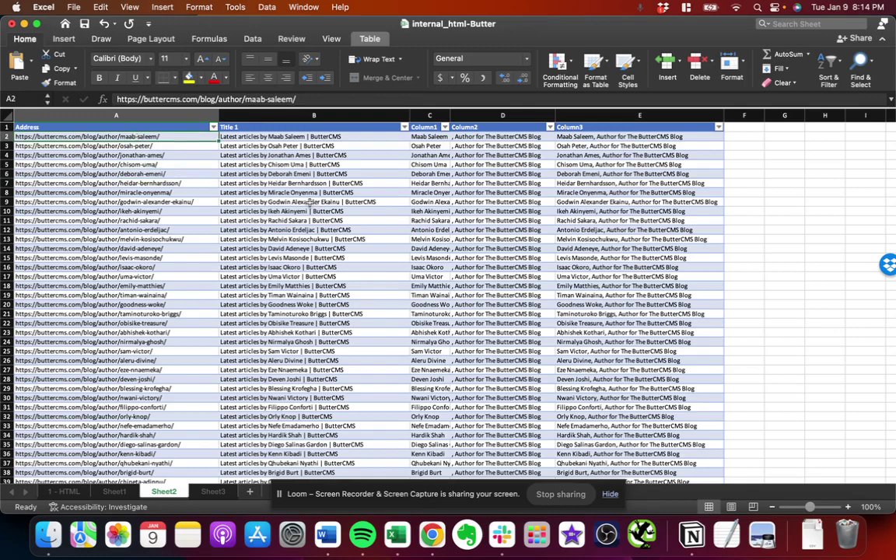
key("super+shift+Down")
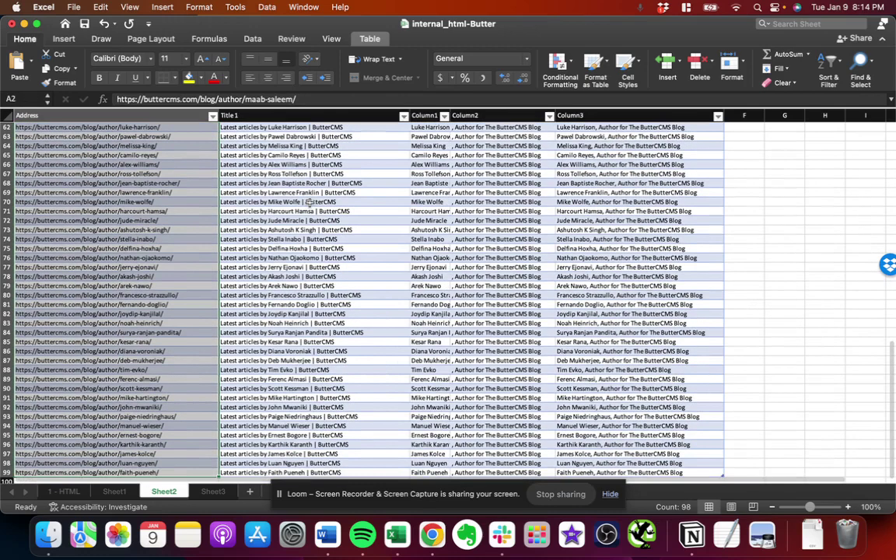
key("super+c")
scroll(309, 204, "up", 20)
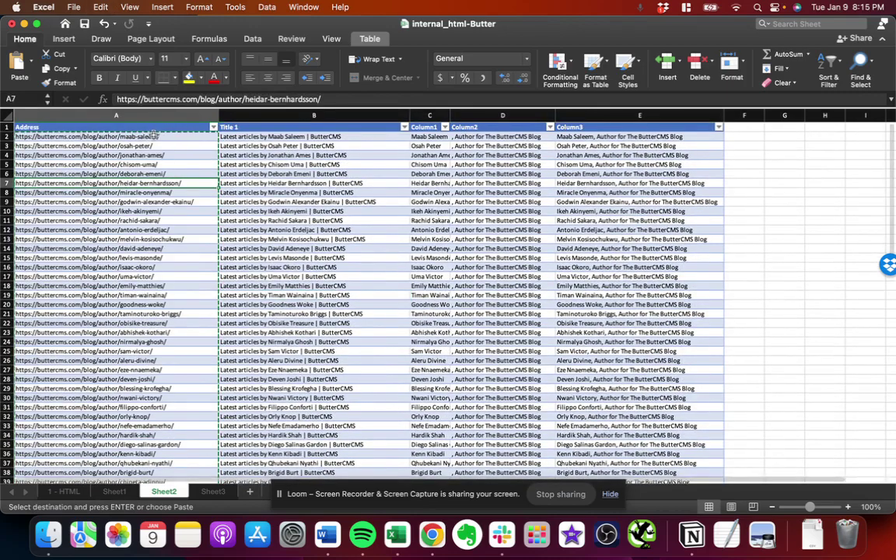
Examine the full extent of the Address column and the existing page titles beside it in the Title 1 column.
left_click(154, 137)
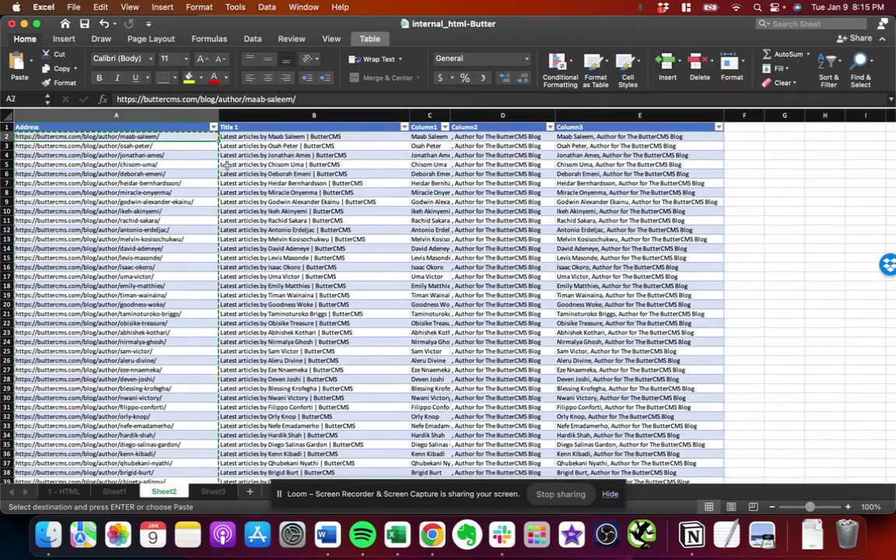
key("super+shift+Down")
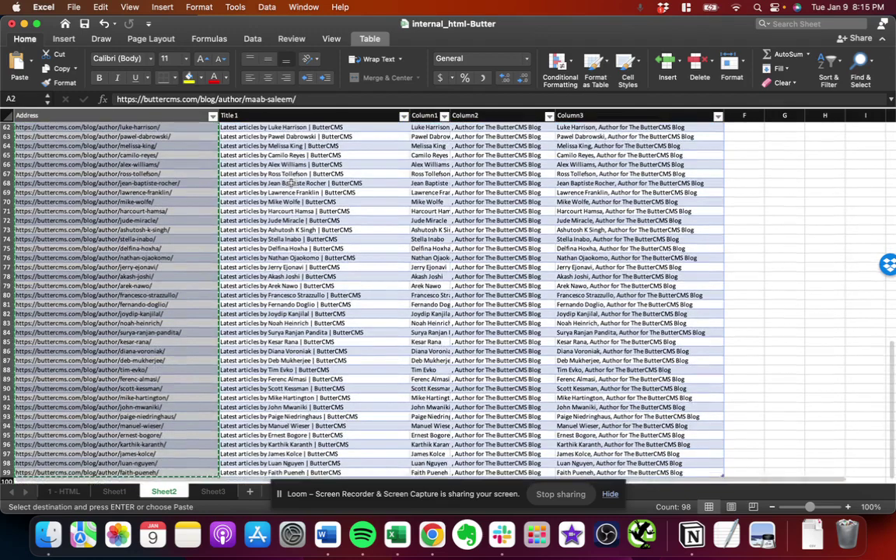
key("Right")
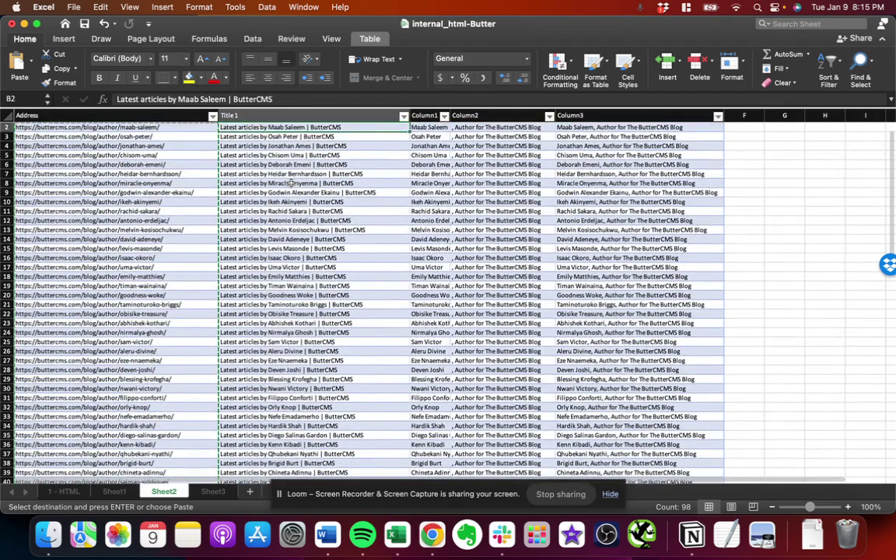
key("Down")
key("Up")
key("Up")
key("Down")
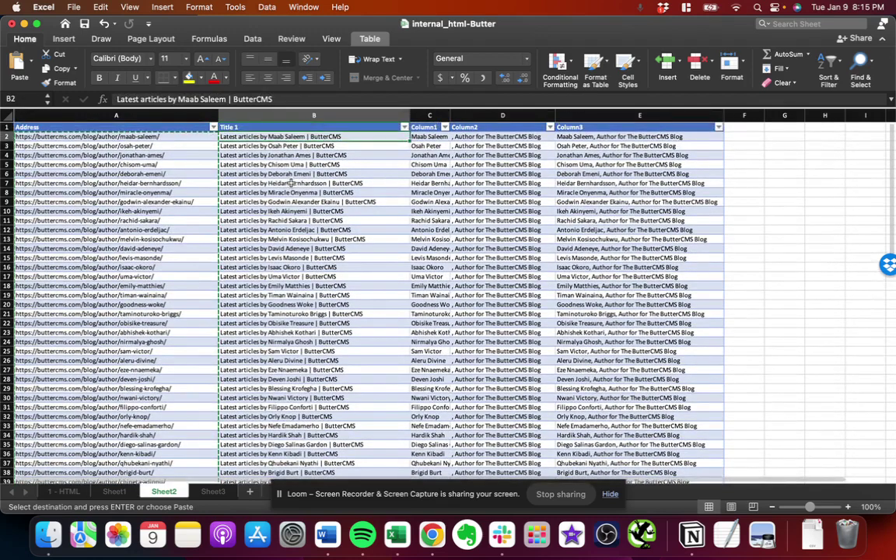
left_click(264, 164)
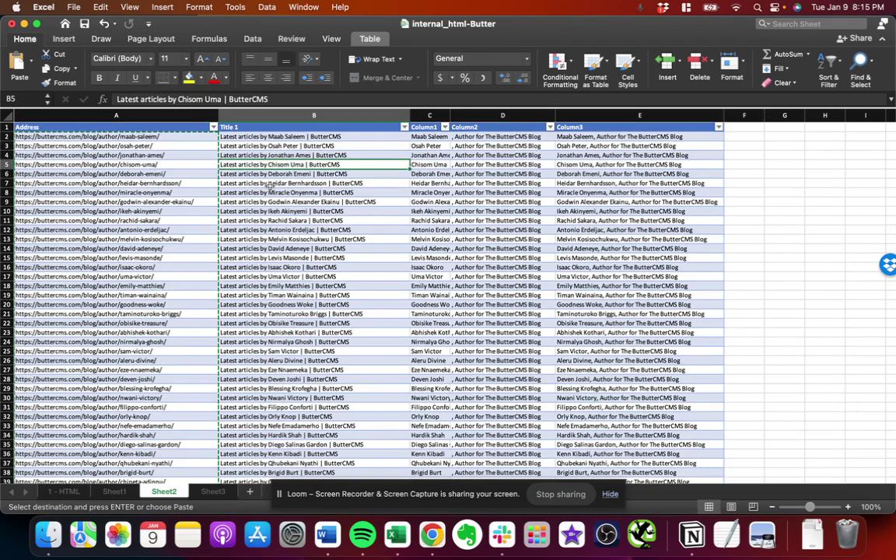
Rename the Column3 header in cell E1, above the concatenated author titles, to "New Titles".
left_click(603, 181)
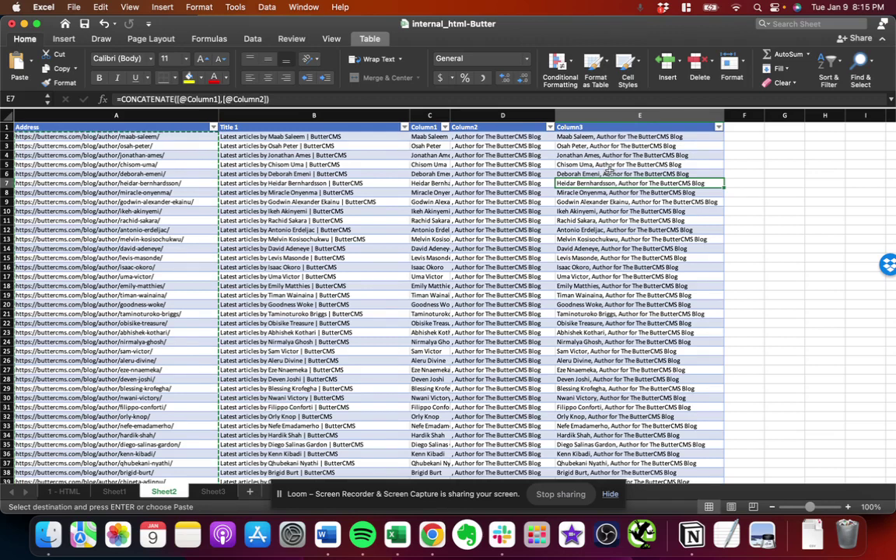
left_click(585, 271)
left_click(614, 207)
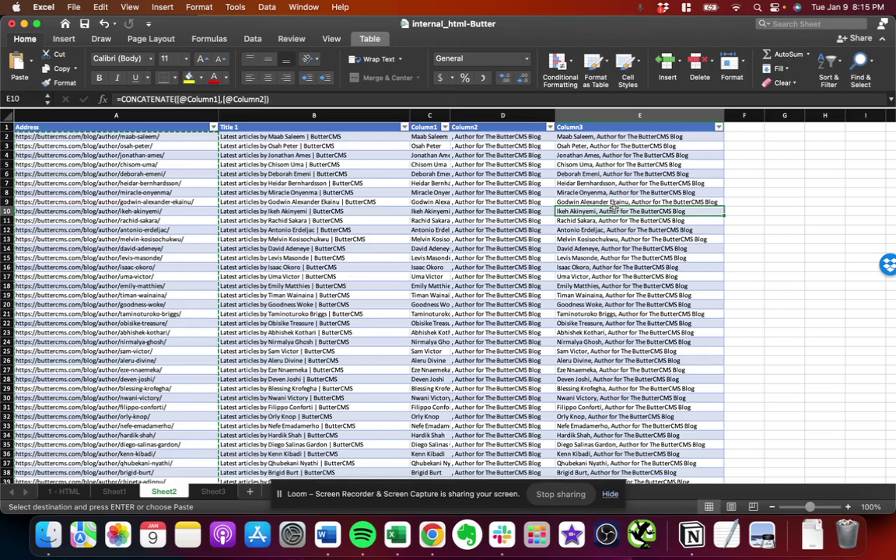
left_click(591, 127)
type("New Titles")
key("Return")
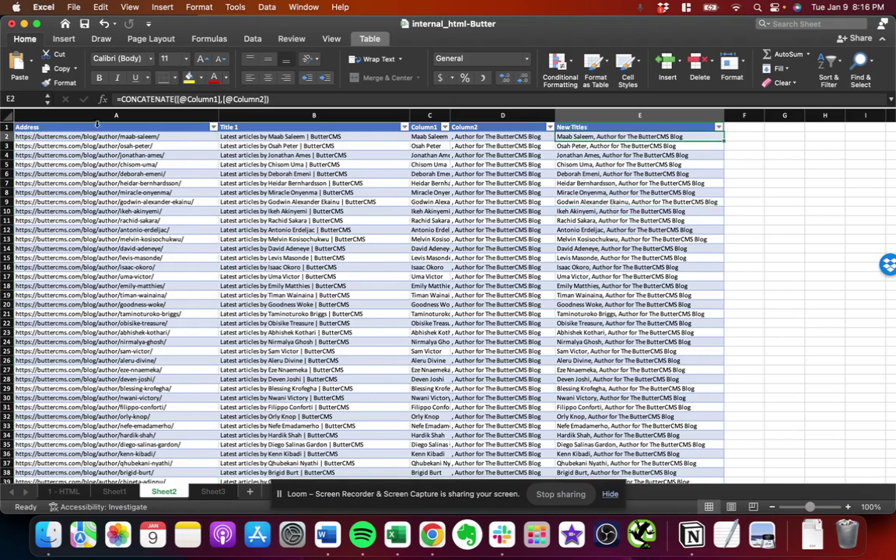
Copy the author page URLs in A2:A99 of the Address column again.
left_click(99, 127)
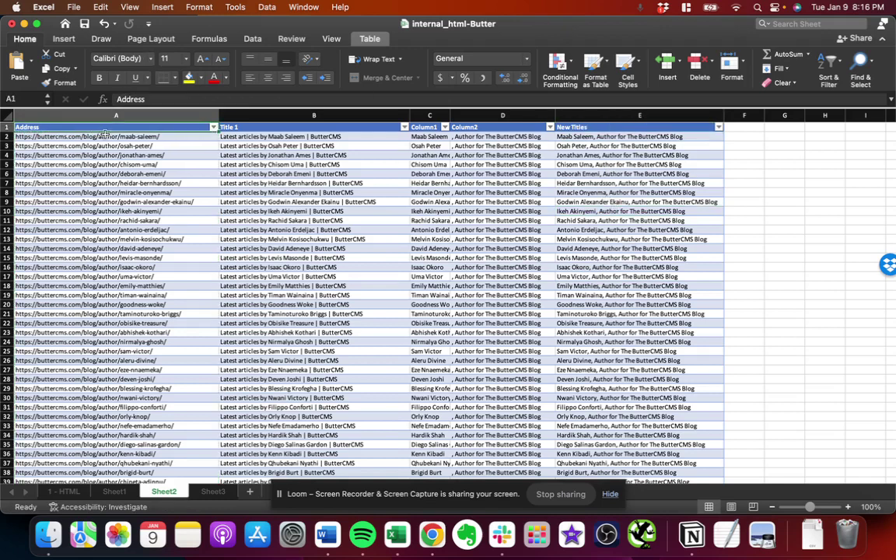
left_click(105, 134)
key("super+shift+Down")
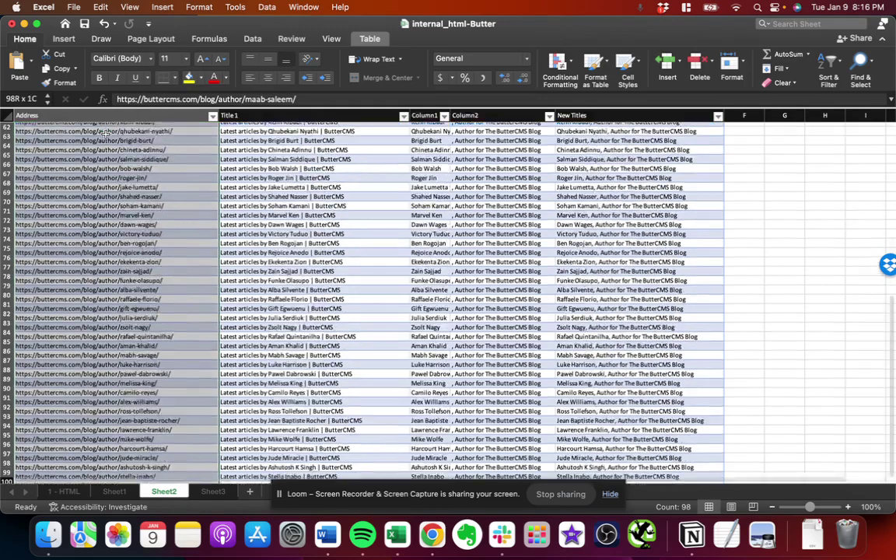
key("super+c")
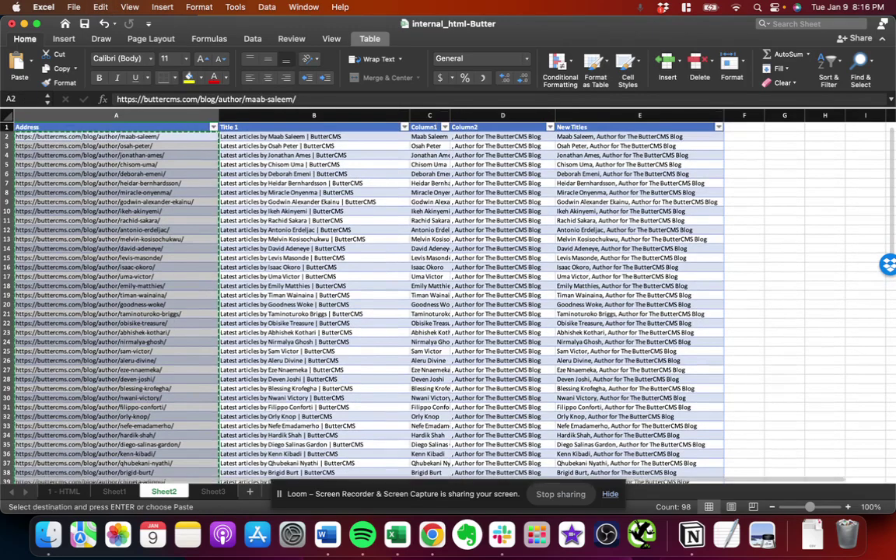
Bring up the csv-example (3) file and paste the copied URLs into the URL column starting at cell A2.
left_click_drag(0, 53, 620, 29)
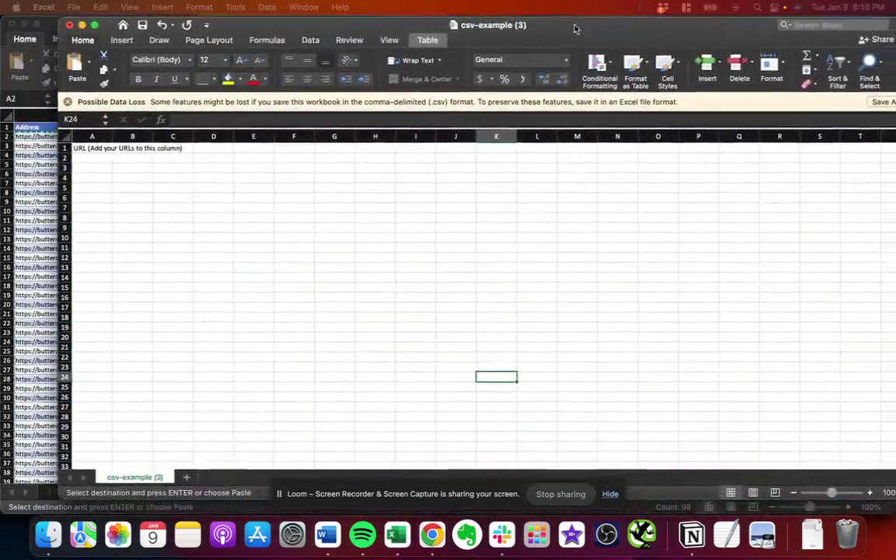
left_click(122, 217)
left_click(94, 156)
right_click(94, 155)
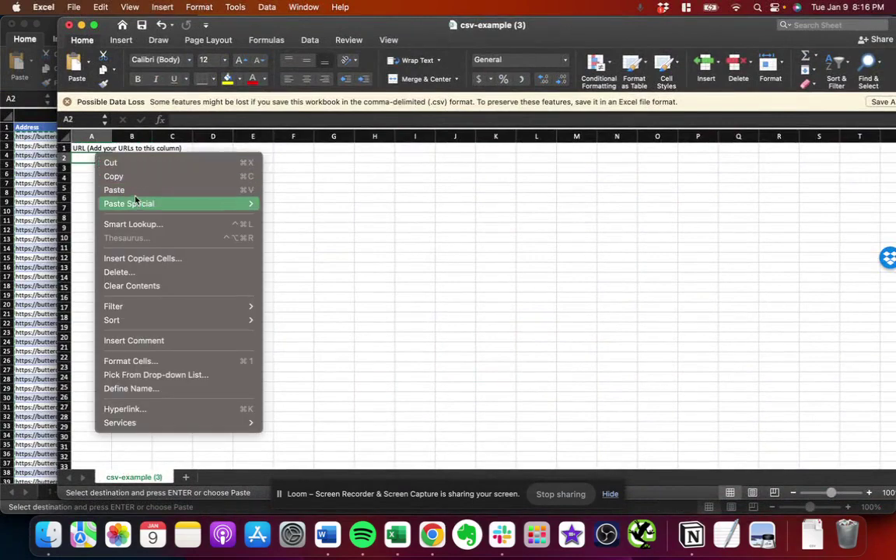
left_click(128, 190)
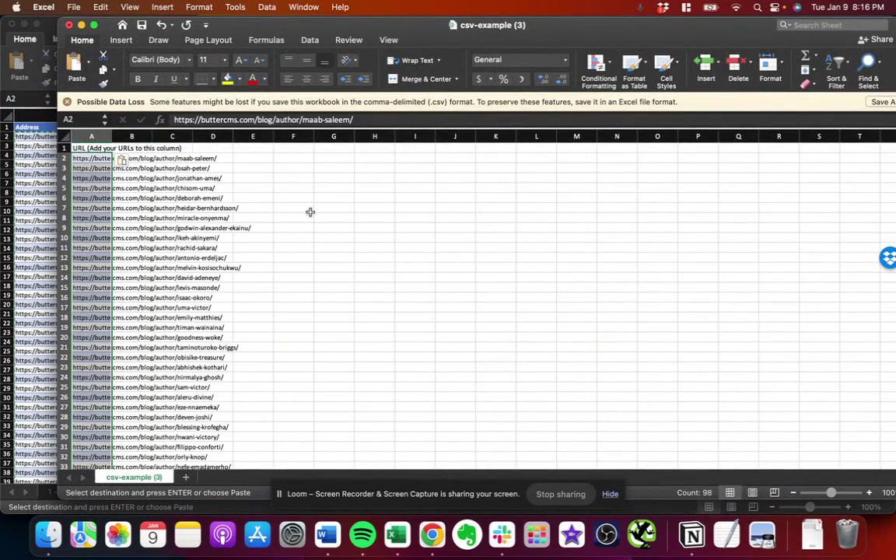
Save the filled csv-example (3) file and close it.
left_click(316, 226)
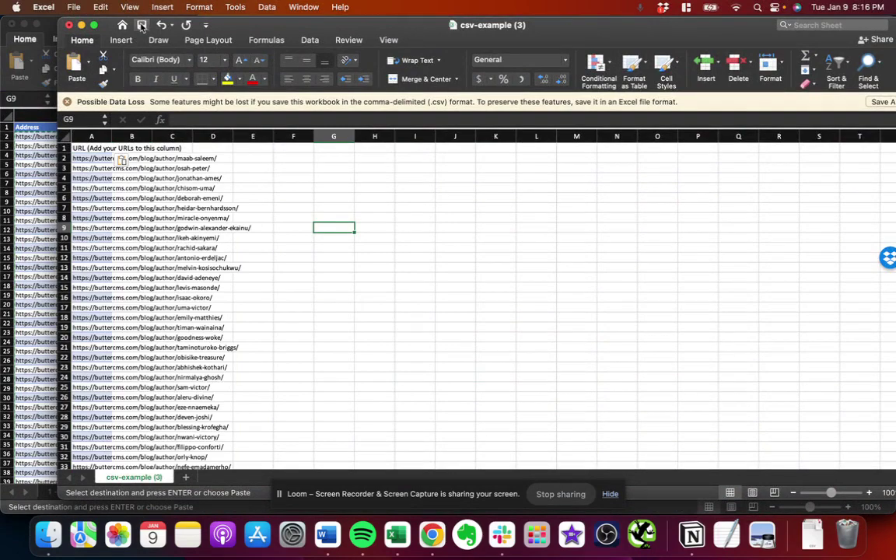
key("Escape")
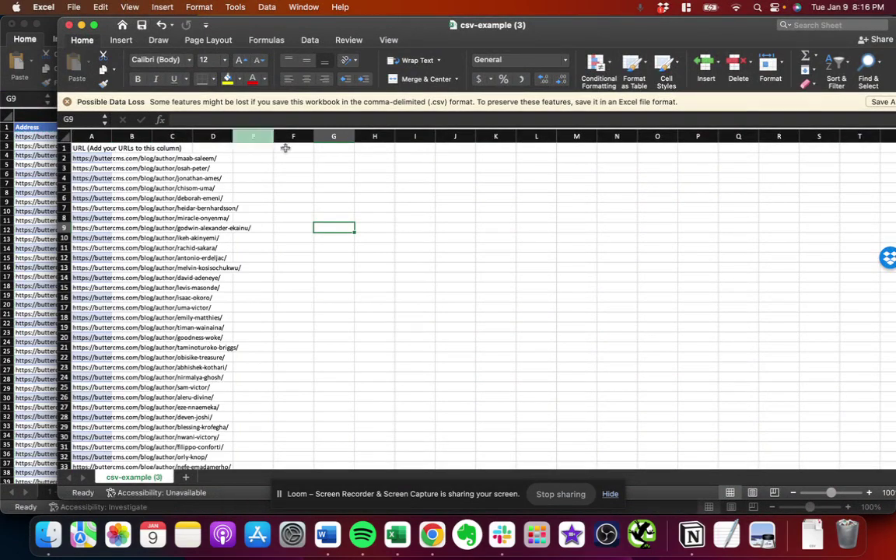
left_click(68, 25)
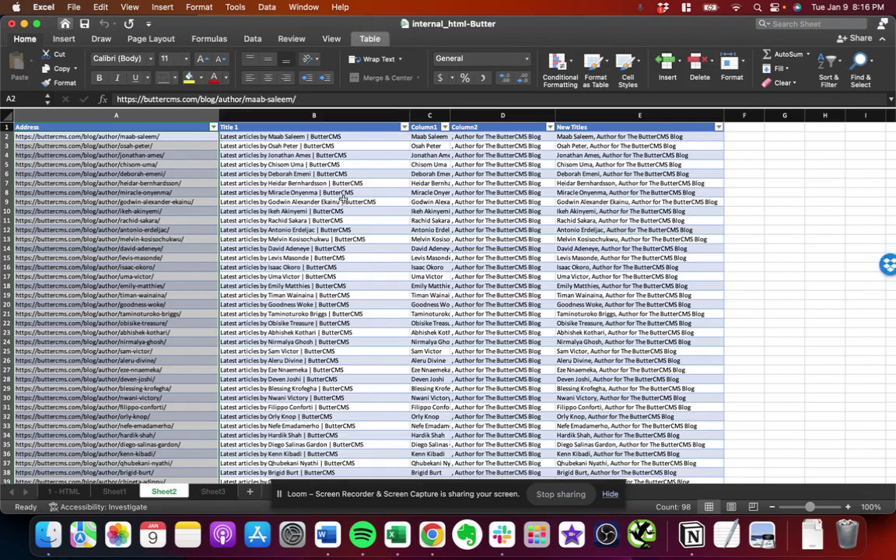
Attach csv-example (3).csv from the recent files in the Mass Meta Manager and continue to step 2.
key("ctrl+Up")
left_click(505, 204)
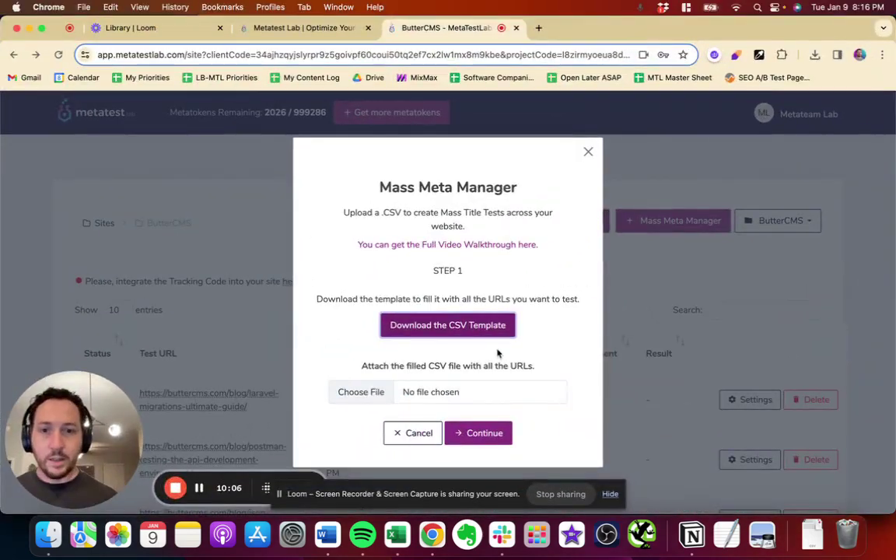
left_click(351, 395)
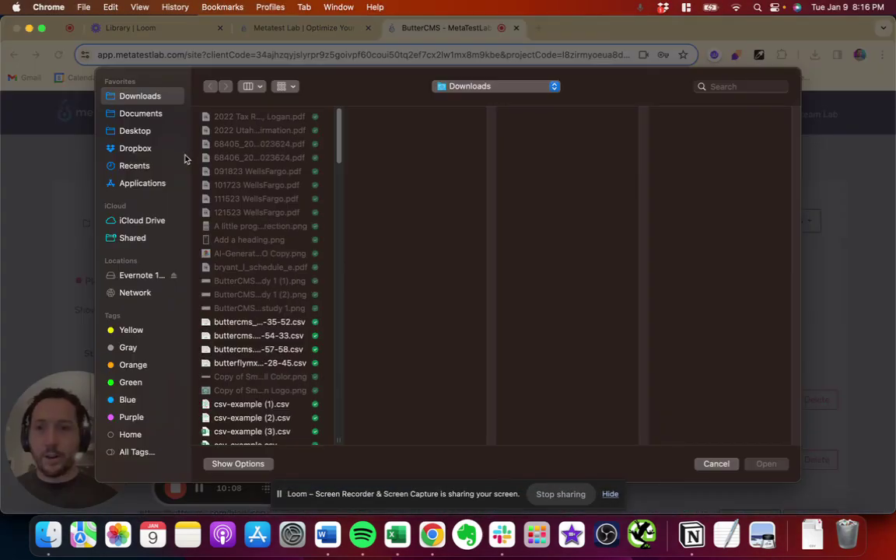
left_click(140, 167)
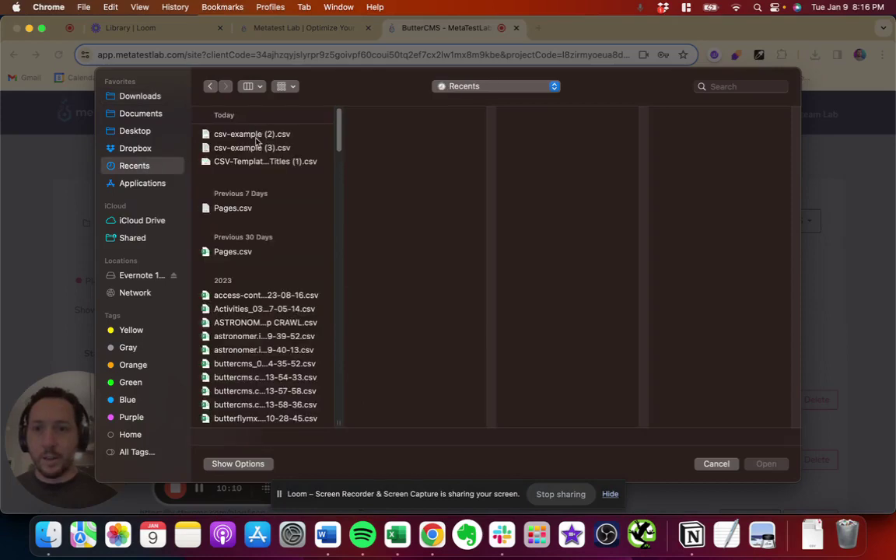
left_click(238, 147)
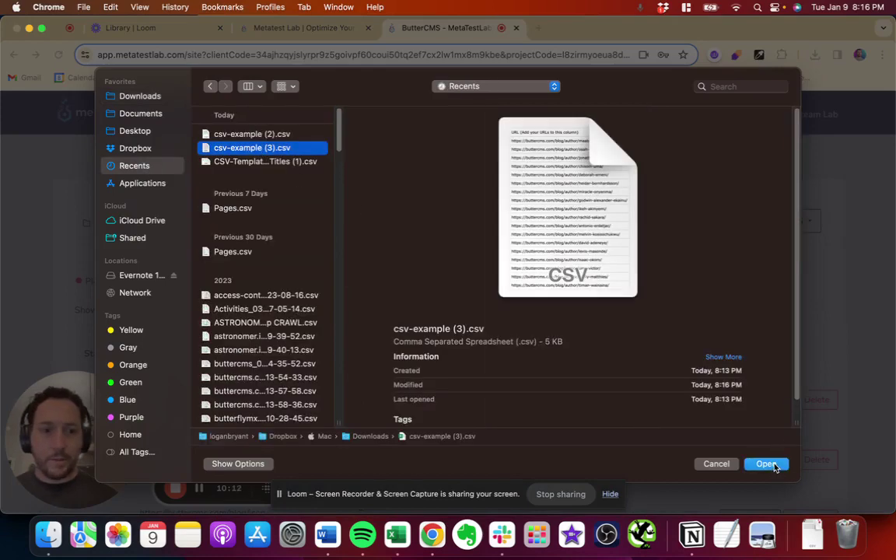
left_click(767, 463)
left_click(480, 432)
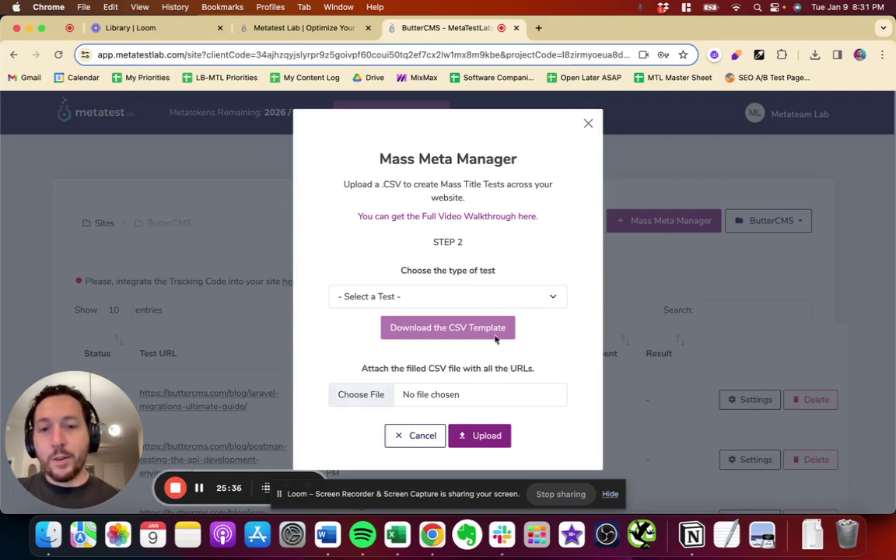
Set the test type to Just the Titles, download its CSV template, and open CSV-Template-Just-Titles (2).csv in Excel.
left_click(486, 296)
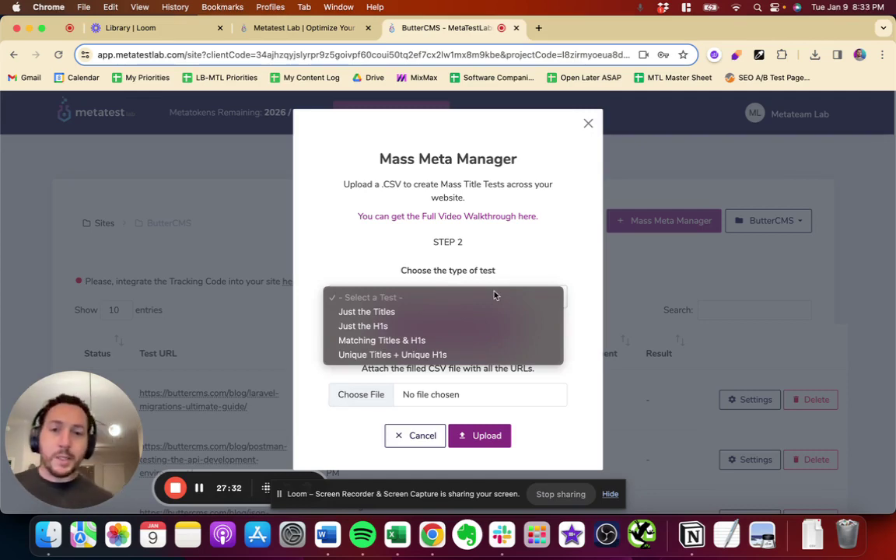
left_click(414, 311)
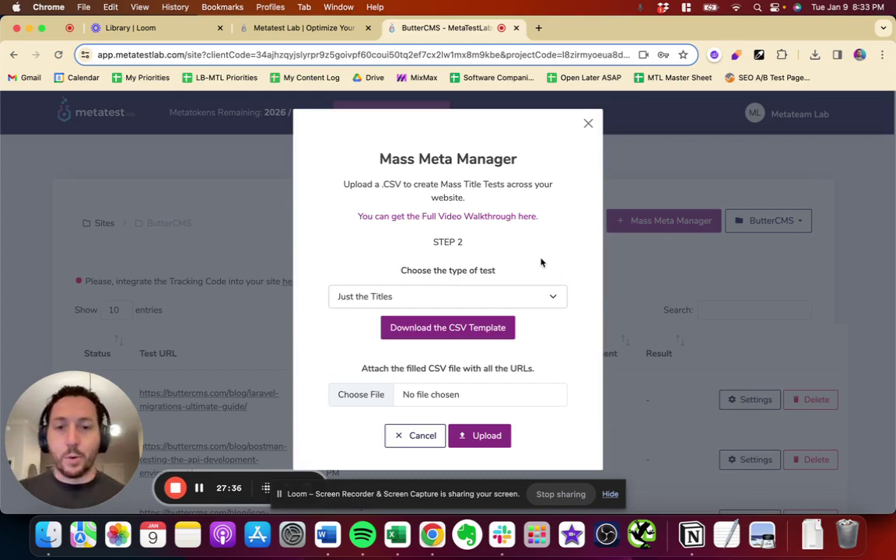
left_click(462, 327)
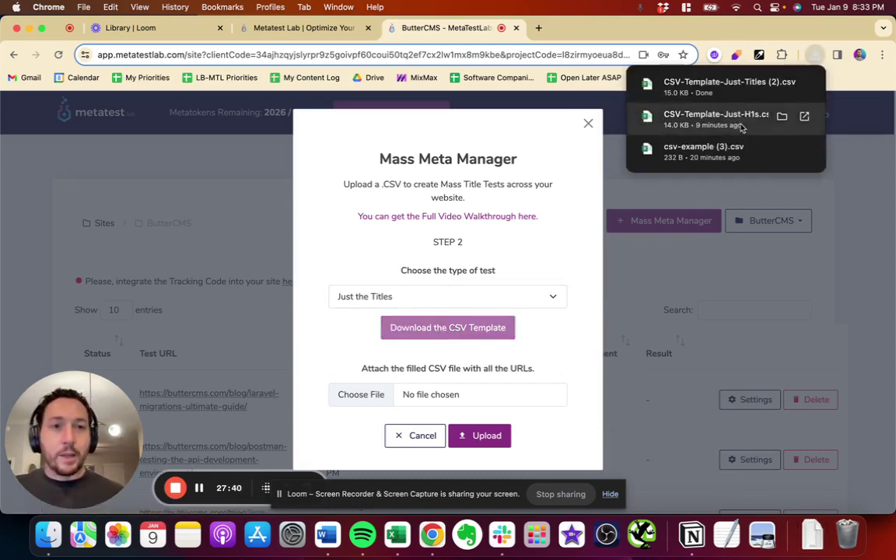
left_click(782, 85)
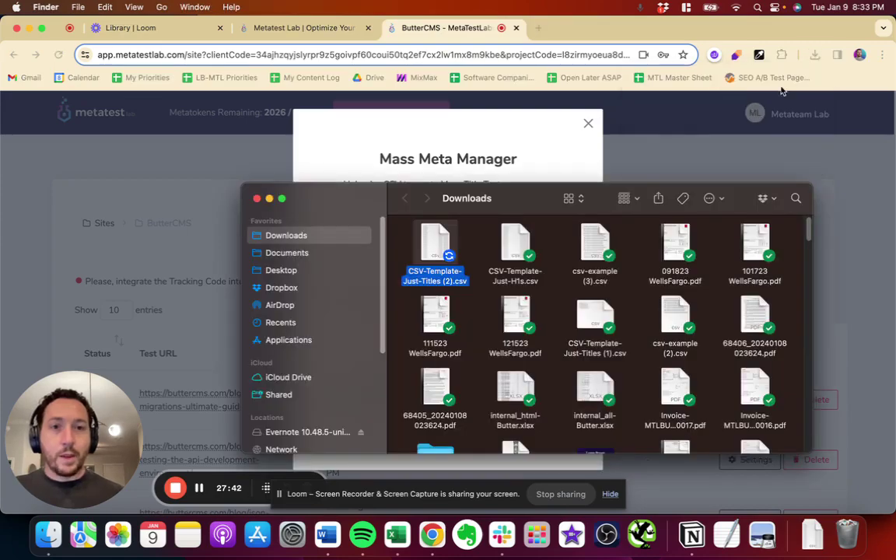
double_click(434, 247)
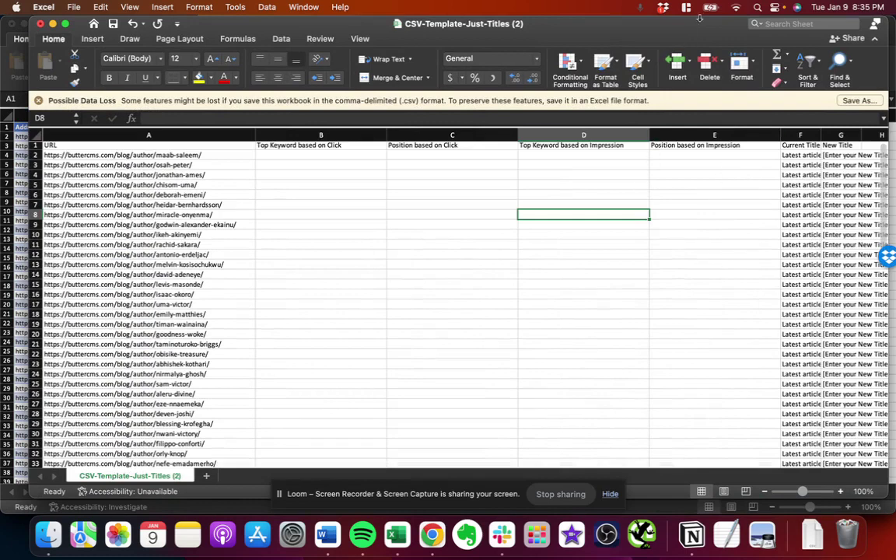
Examine the template's header columns from URL through the keyword and position columns to Current Title and New Title.
left_click(207, 143)
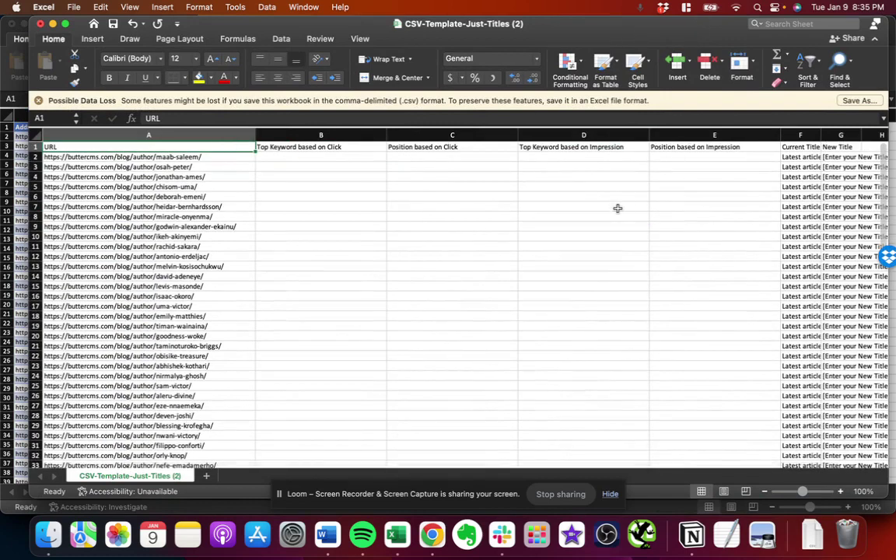
key("Right")
key("Right")
key("Right")
key("Right")
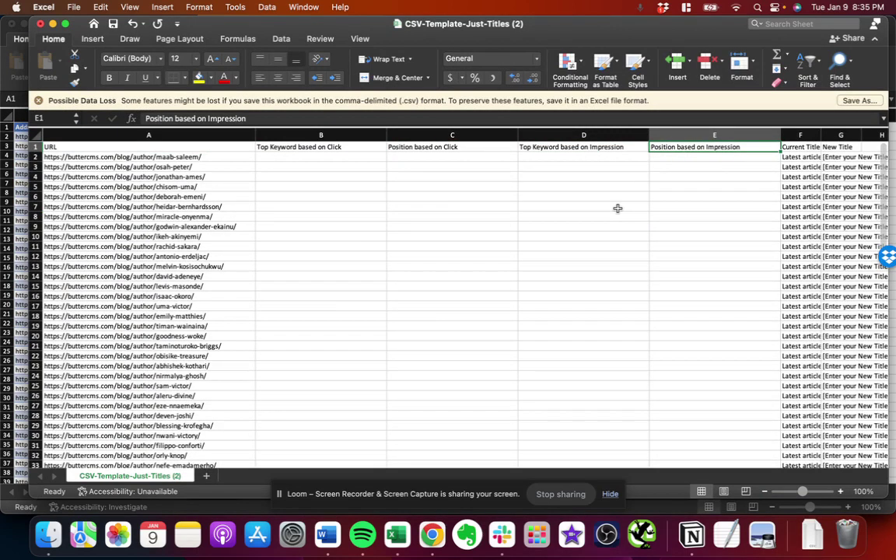
key("Right")
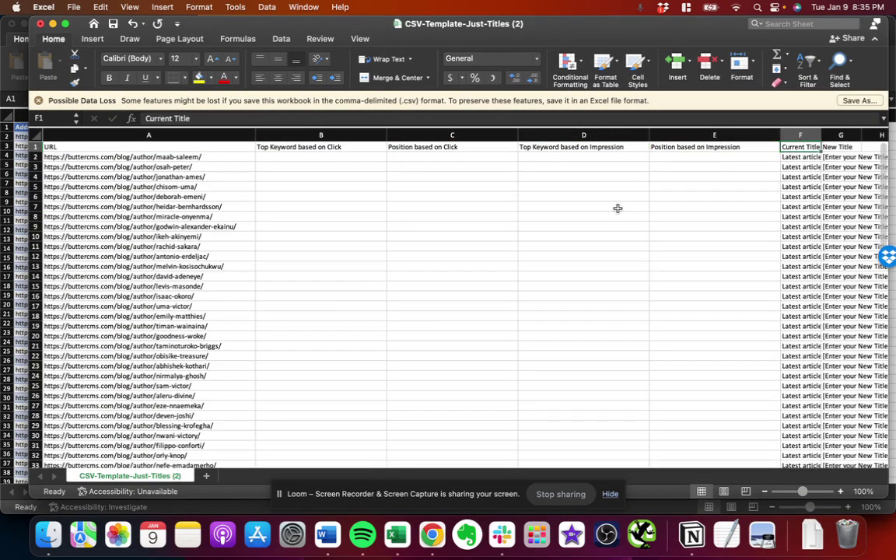
key("Down")
key("Down")
key("Up")
key("Up")
key("Down")
key("Down")
key("Up")
key("Up")
key("Right")
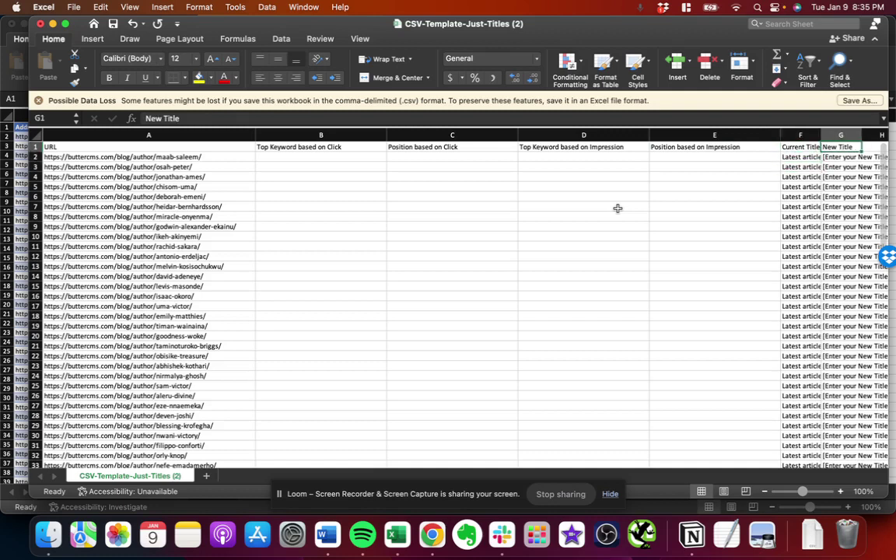
Clear the placeholder titles in G2:G99 under the New Title header and widen the Current Title column.
scroll(618, 208, "right", 5)
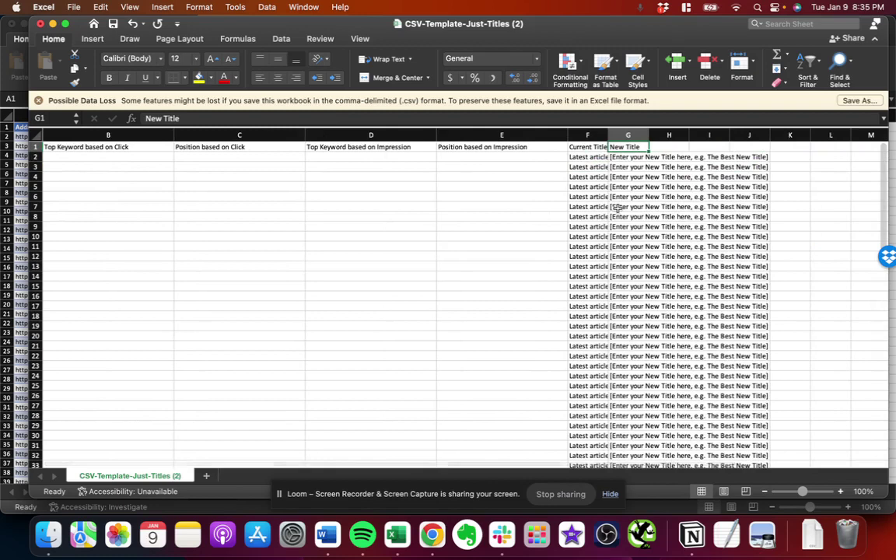
left_click(633, 157)
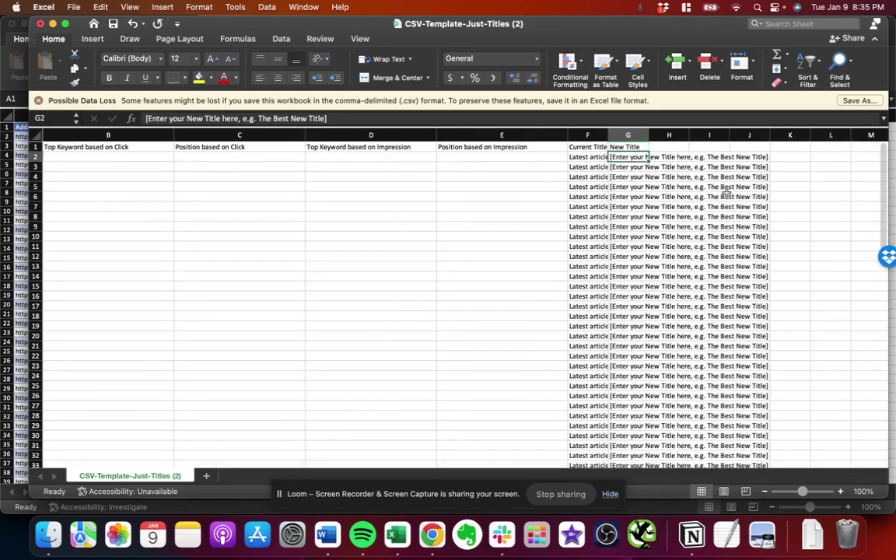
key("super+shift+Down")
scroll(725, 192, "up", 10)
key("Delete")
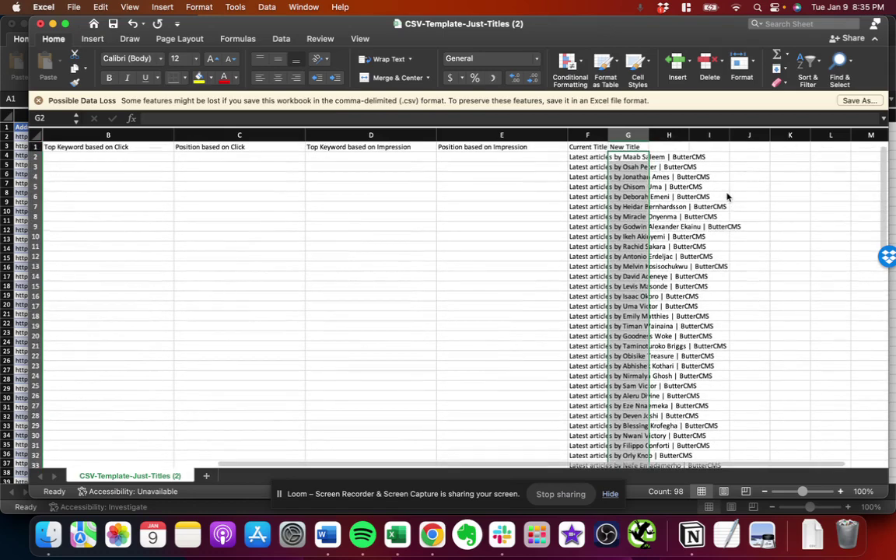
key("Up")
key("Down")
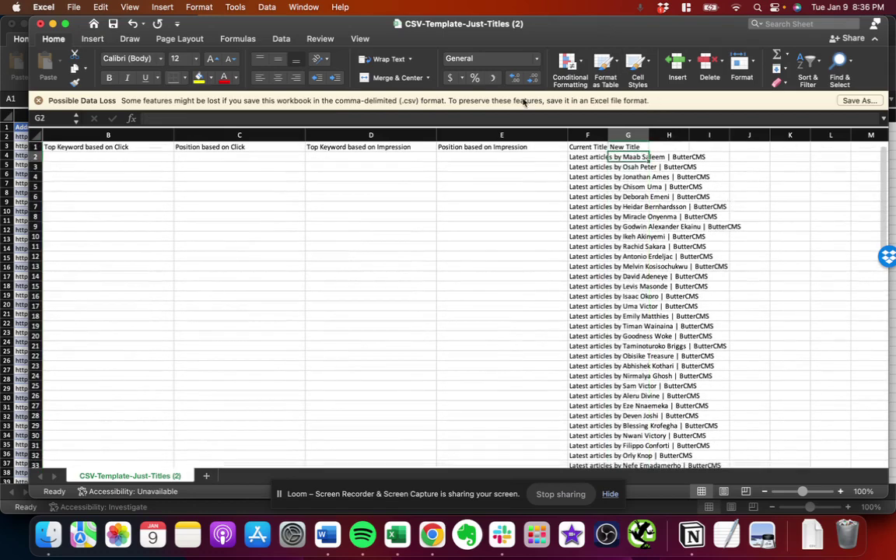
left_click_drag(608, 134, 747, 134)
Bring up Sheet2 of the internal_html-Butter workbook and copy the new author titles in E2:E99 of the New Titles column.
left_click_drag(697, 21, 0, 177)
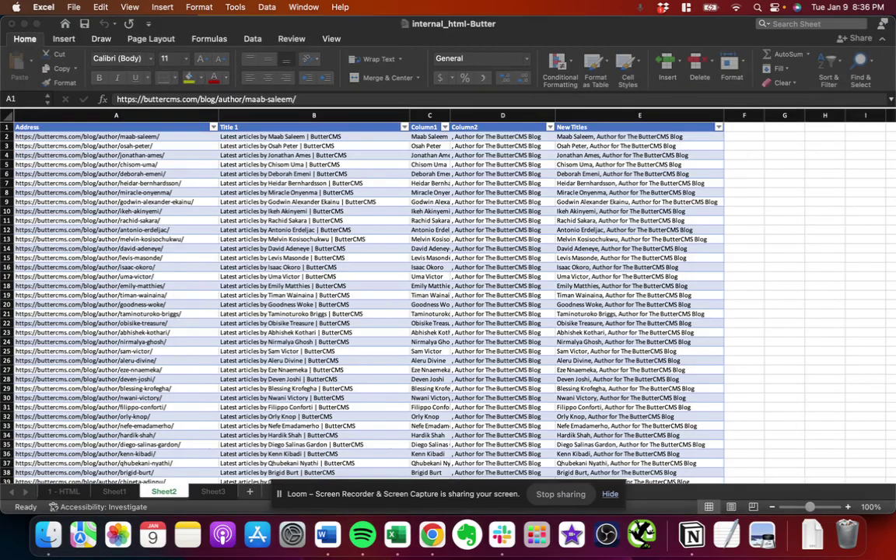
left_click(593, 138)
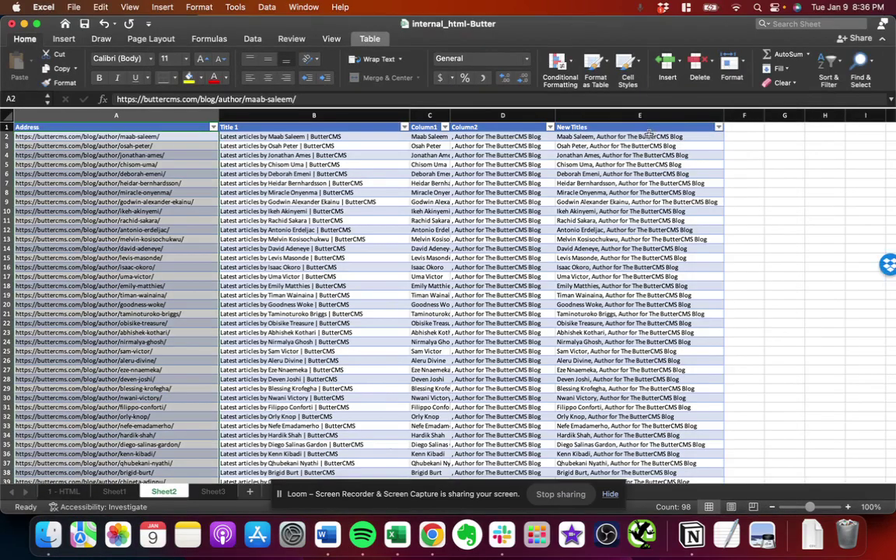
key("super+shift+Down")
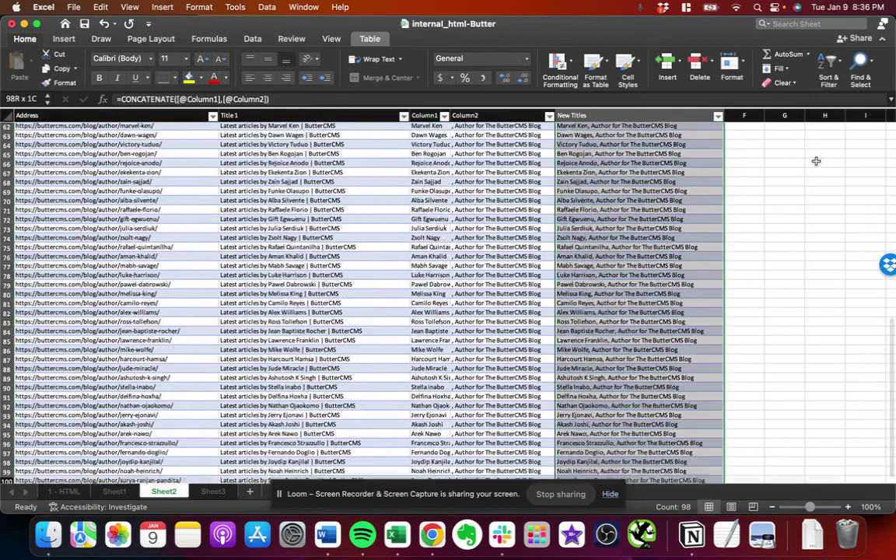
key("super+c")
scroll(816, 161, "up", 20)
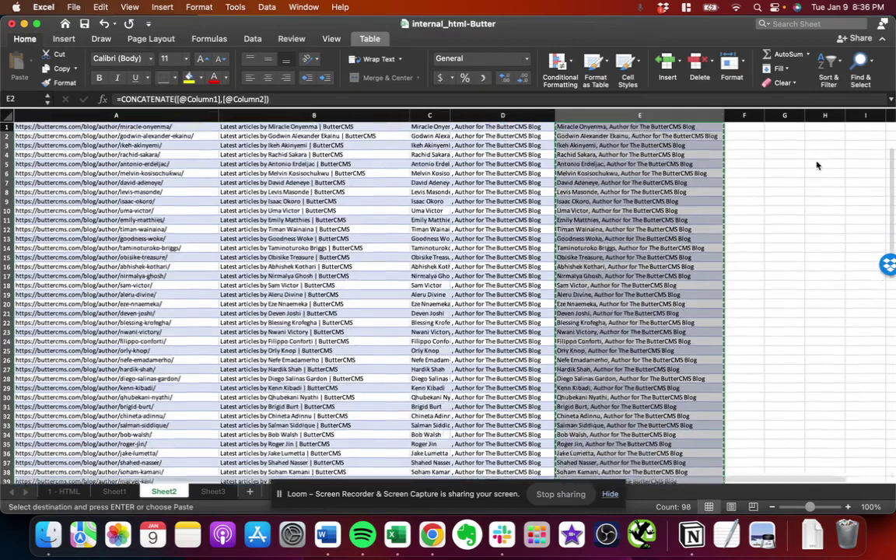
left_click(623, 192)
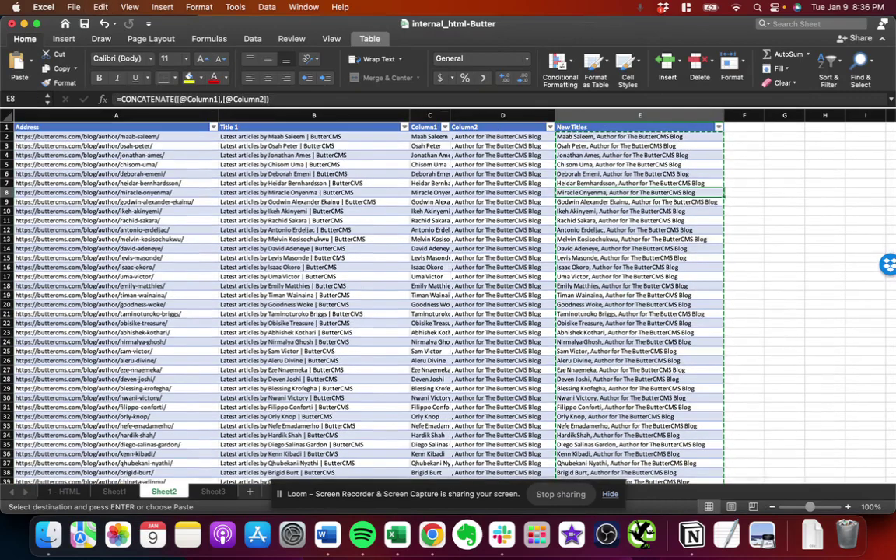
left_click_drag(0, 113, 540, 35)
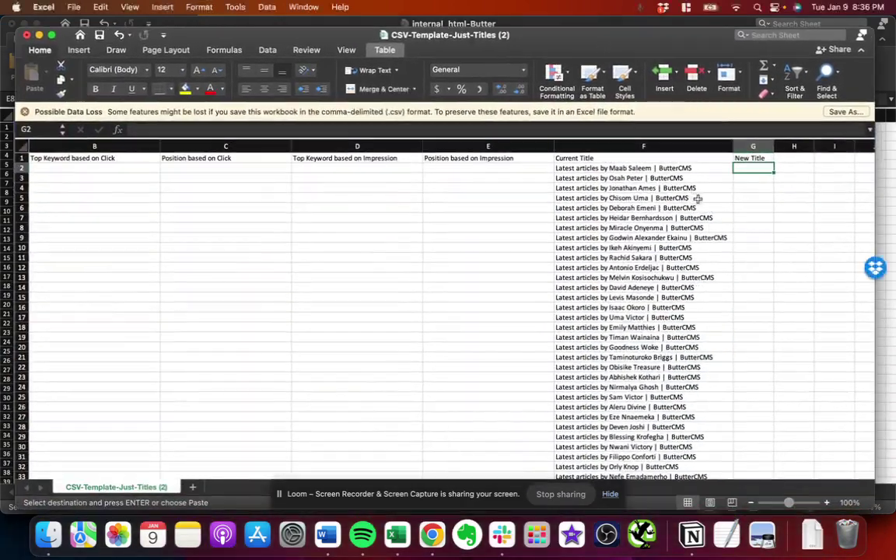
right_click(751, 169)
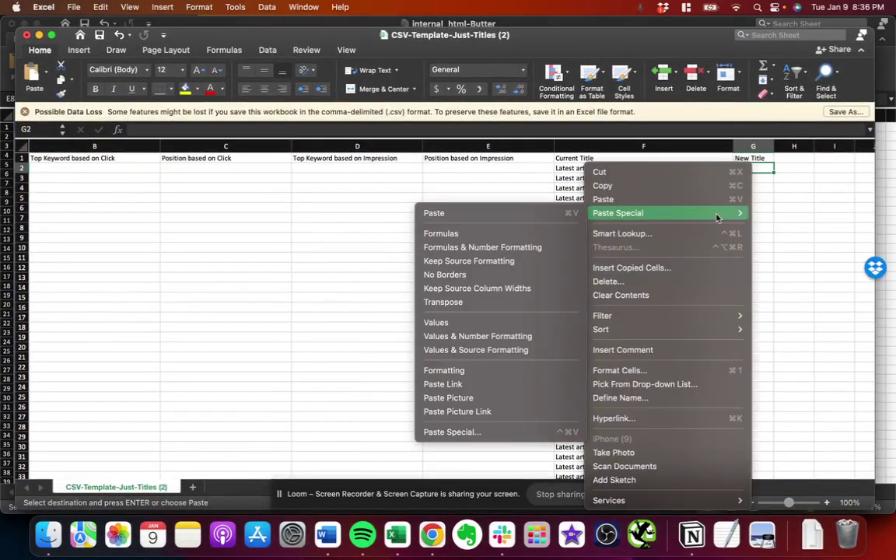
left_click(655, 269)
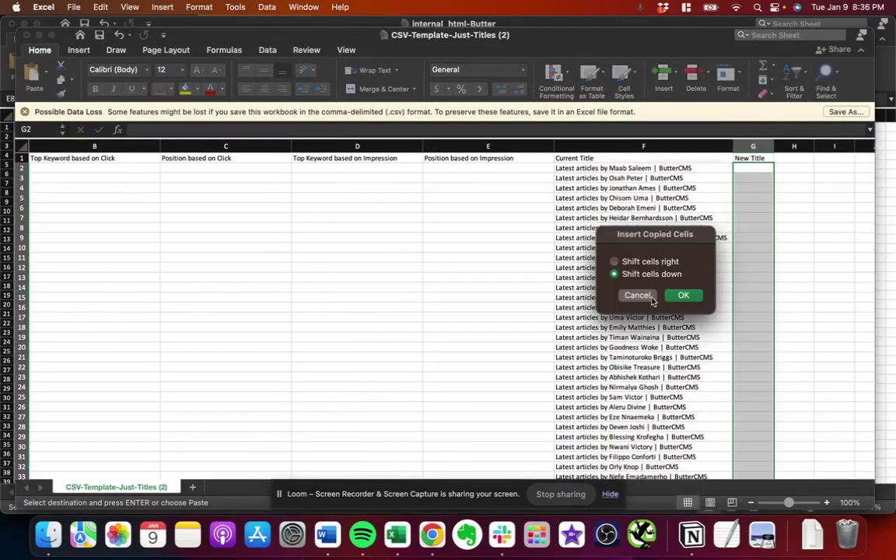
left_click(652, 298)
left_click(805, 227)
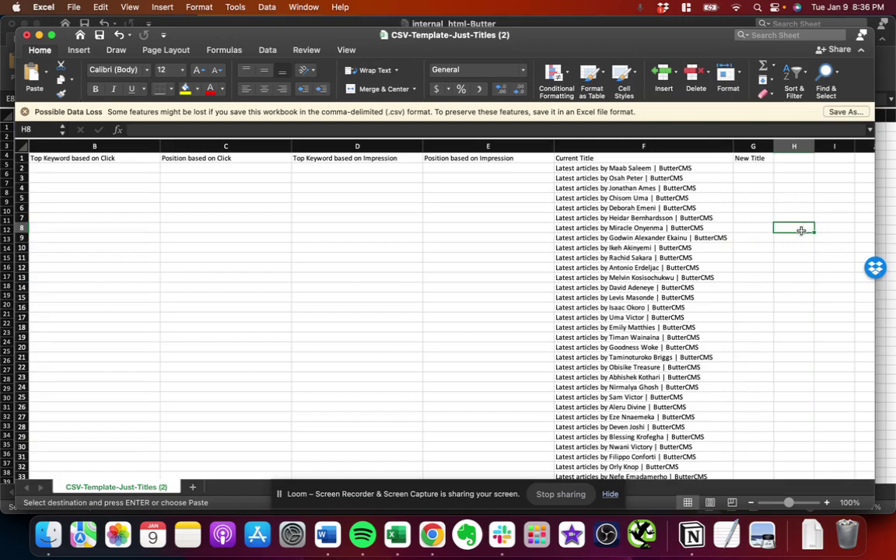
key("super+c")
left_click(790, 266)
key("super+v")
Return to Sheet2 of internal_html-Butter and copy the new author titles in E2:E99 of the New Titles column.
left_click(698, 25)
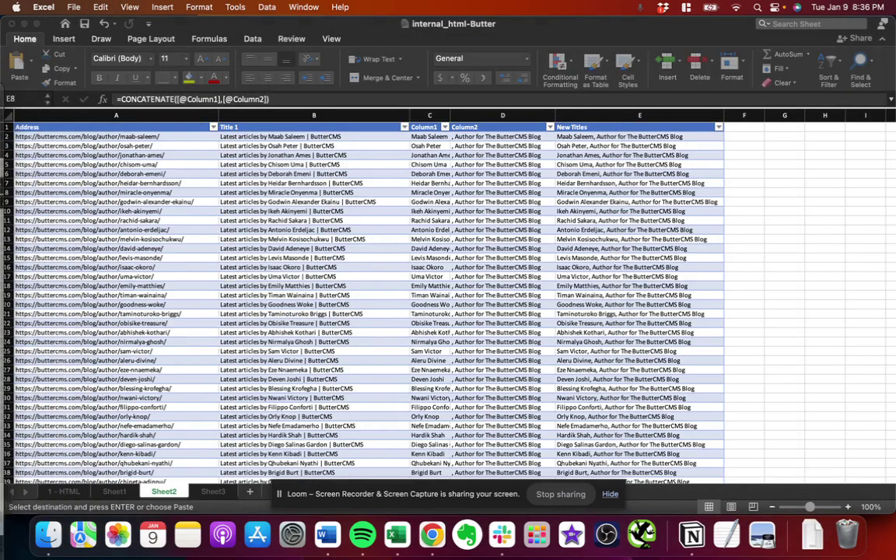
left_click(703, 174)
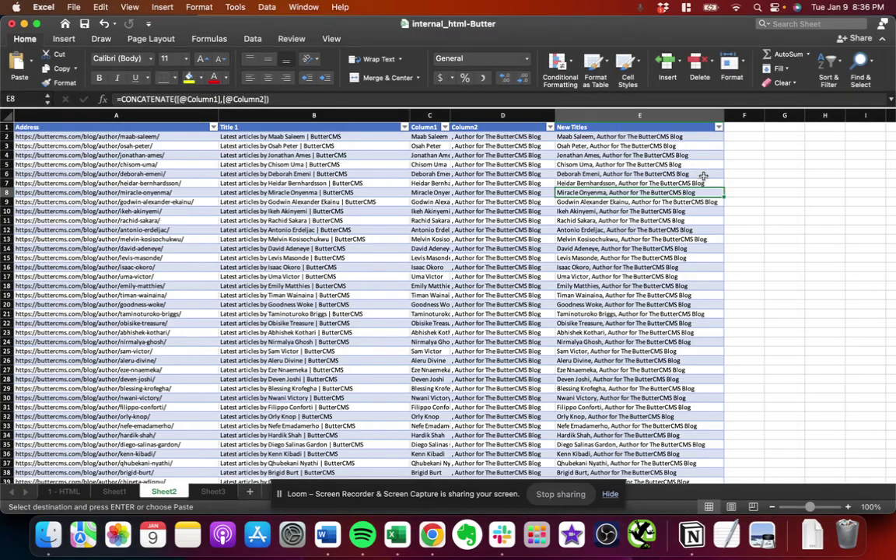
left_click(679, 138)
key("super+shift+Down")
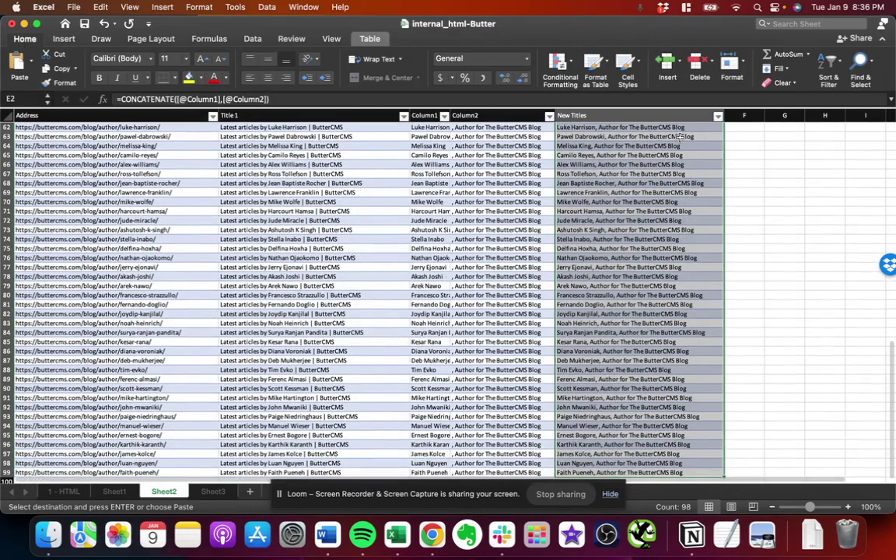
scroll(679, 137, "up", 20)
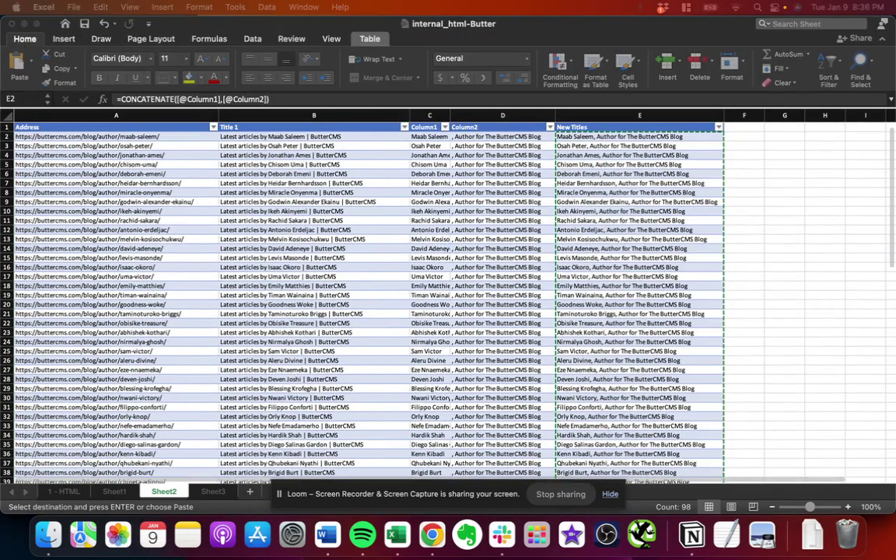
Paste the copied titles as values into the New Title column of CSV-Template-Just-Titles (2), starting at G2.
left_click_drag(0, 21, 676, 27)
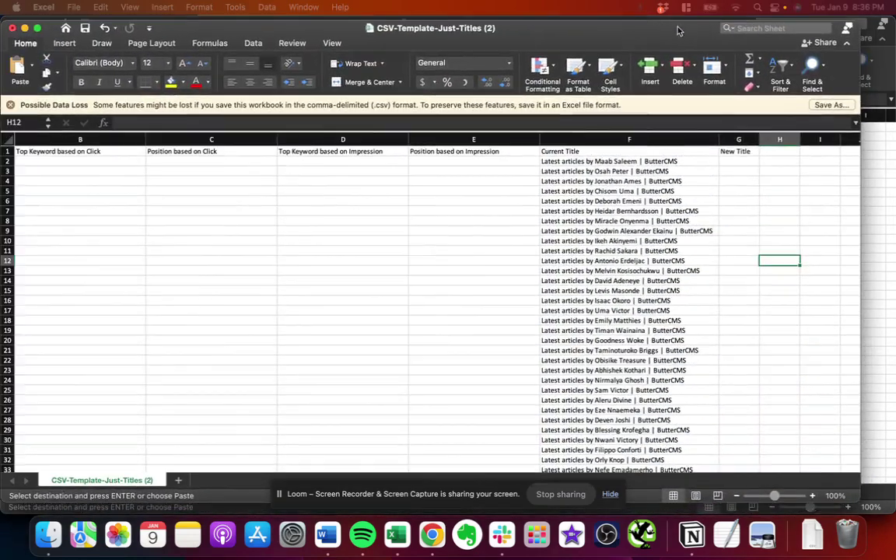
left_click(735, 163)
right_click(734, 164)
mouse_move(670, 213)
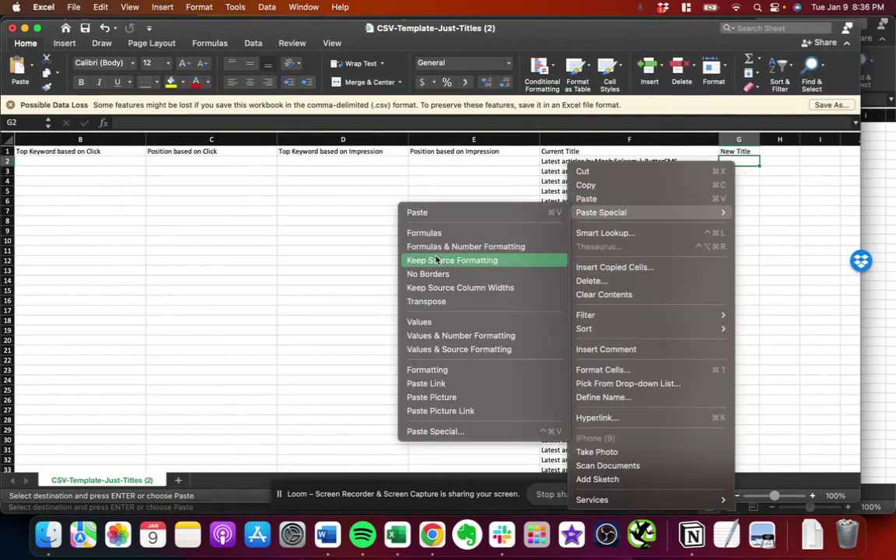
left_click(435, 321)
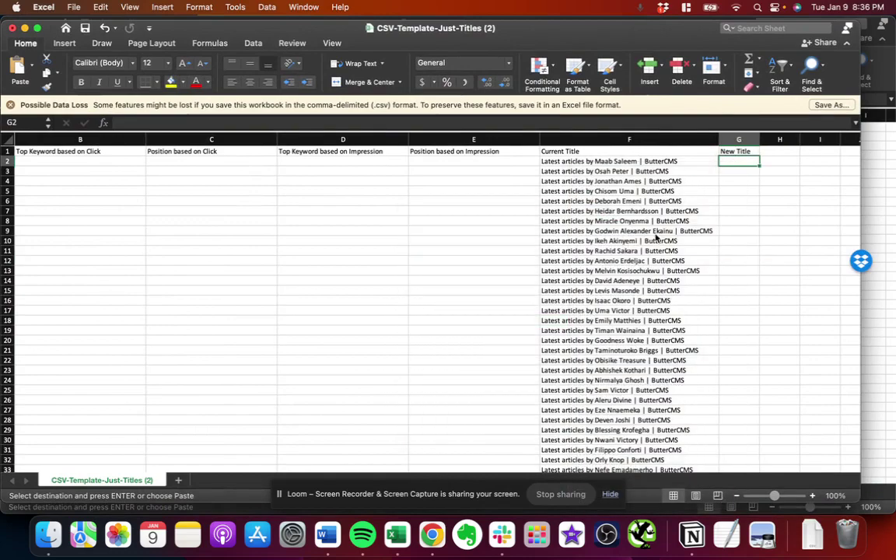
left_click(729, 195)
Save the filled CSV-Template-Just-Titles (2) file and close it.
scroll(610, 230, "left", 5)
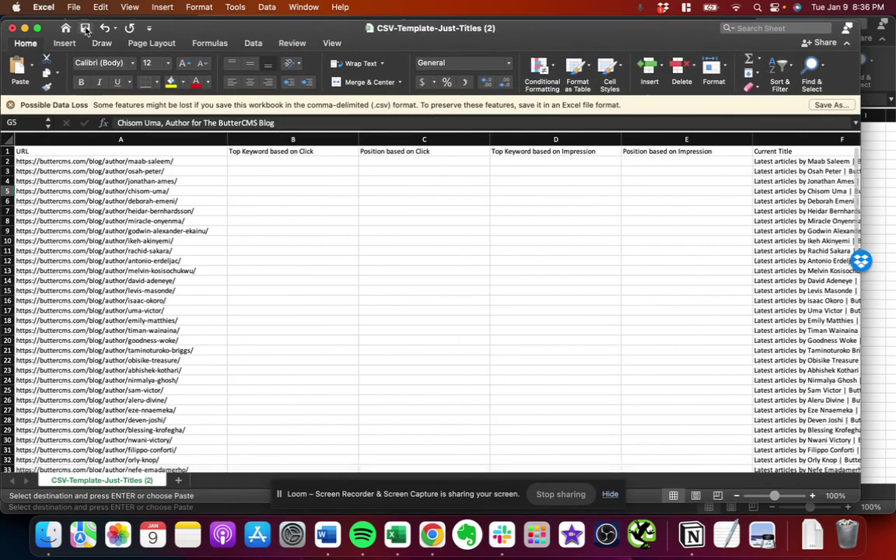
left_click(85, 28)
left_click(11, 28)
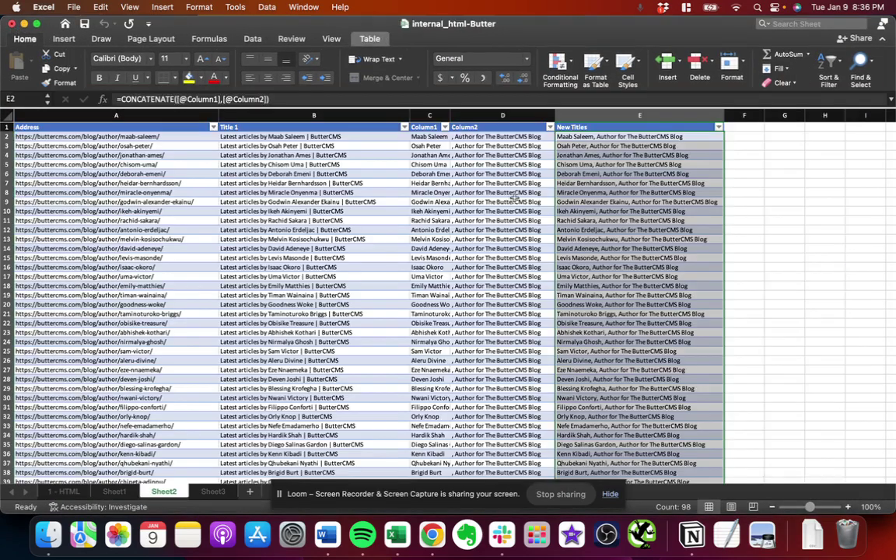
Switch to Chrome, attach CSV-Template-Just-Titles (2).csv from Recents in the Mass Meta Manager, upload it, and proceed to the sites view.
key("ctrl+Up")
left_click(528, 253)
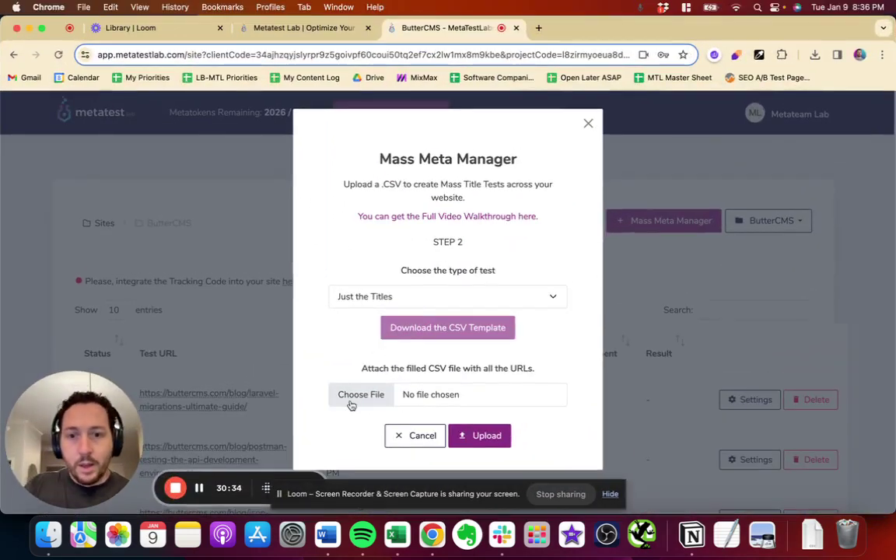
left_click(351, 405)
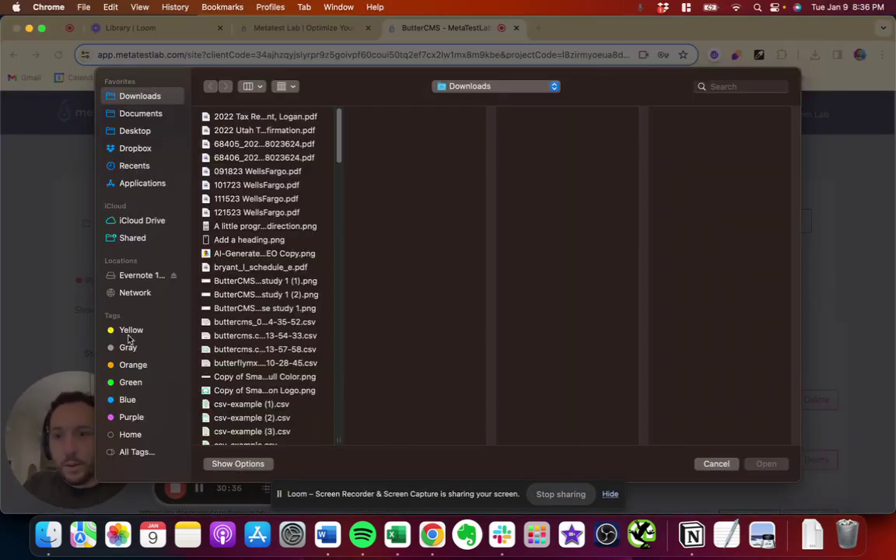
left_click(134, 165)
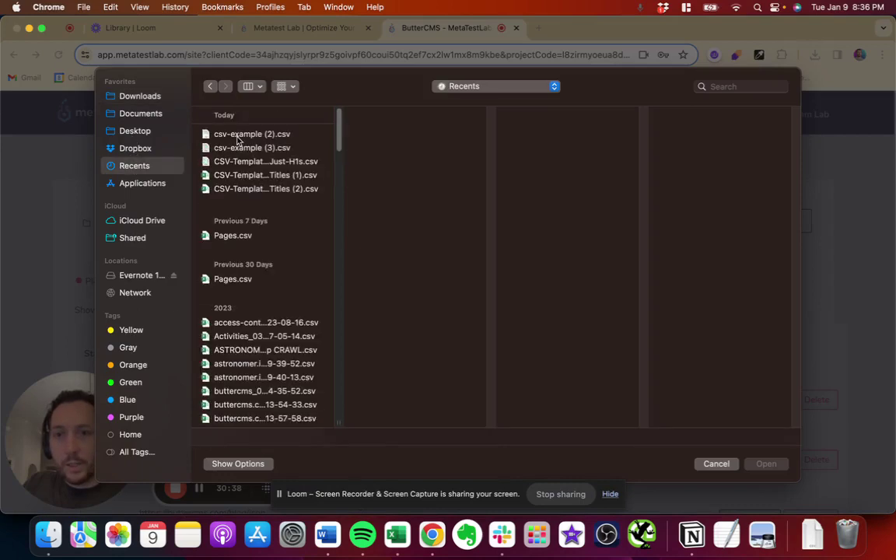
left_click(263, 190)
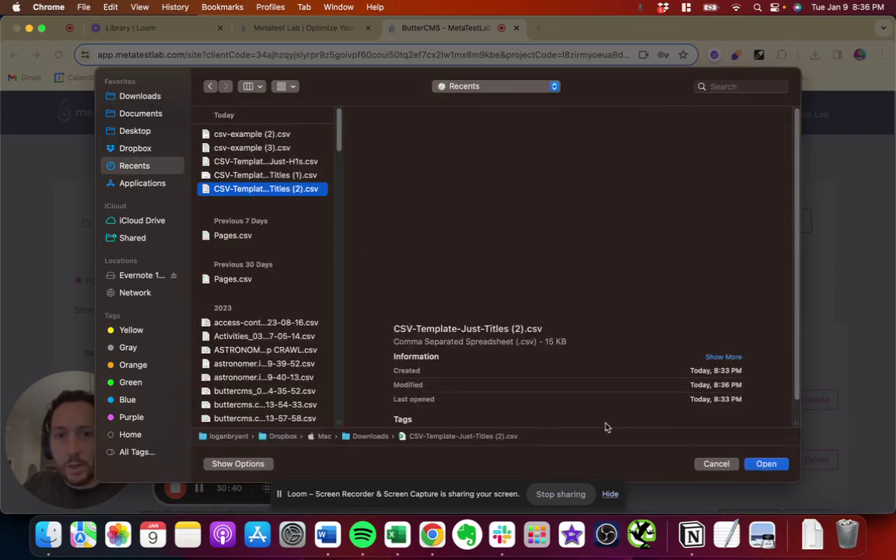
left_click(766, 464)
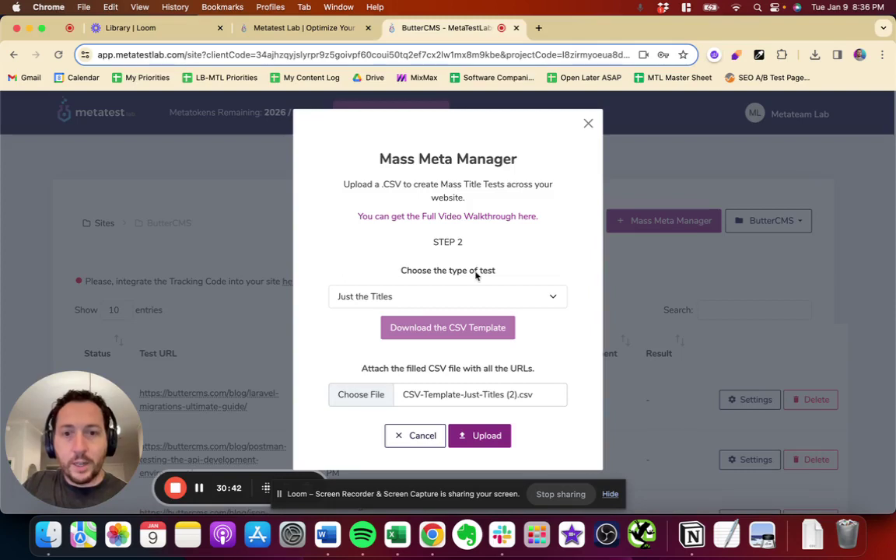
left_click(480, 434)
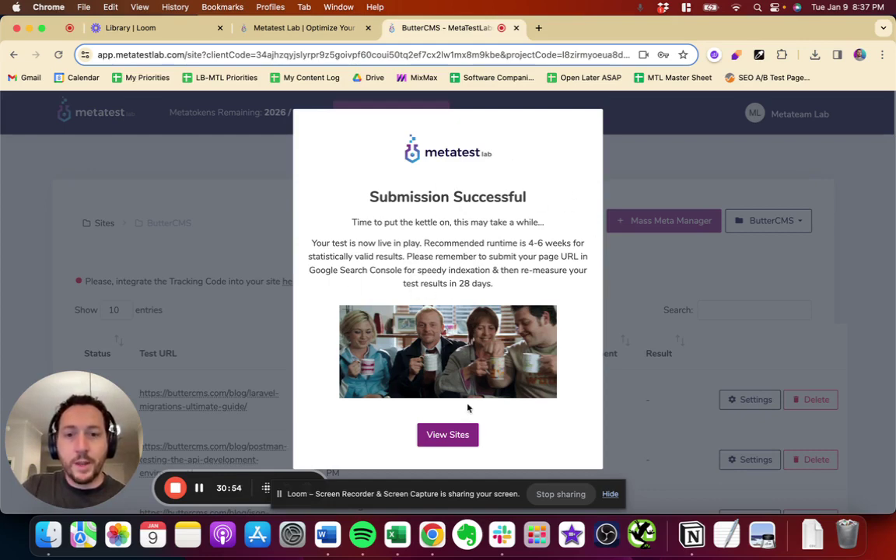
left_click(448, 434)
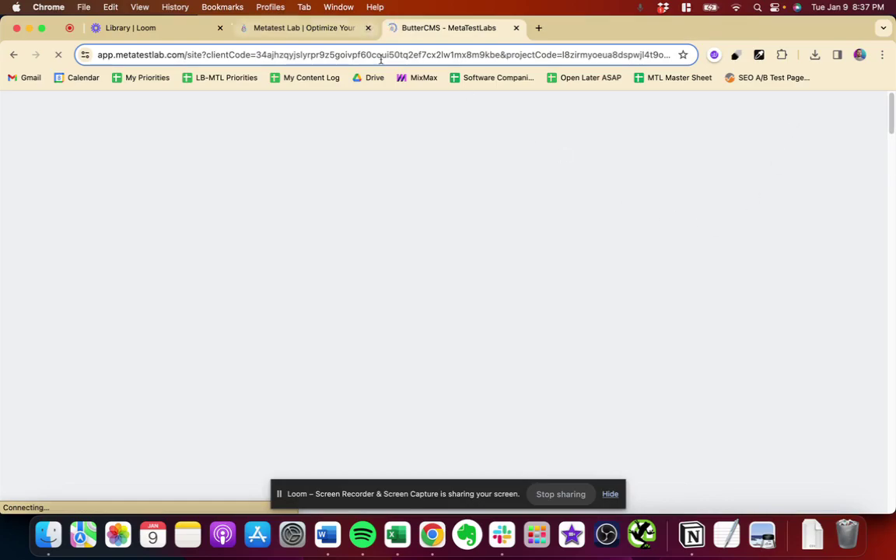
Copy the first author page URL from A2 of the internal_html-Butter workbook and open it in a new Chrome tab.
key("ctrl+Up")
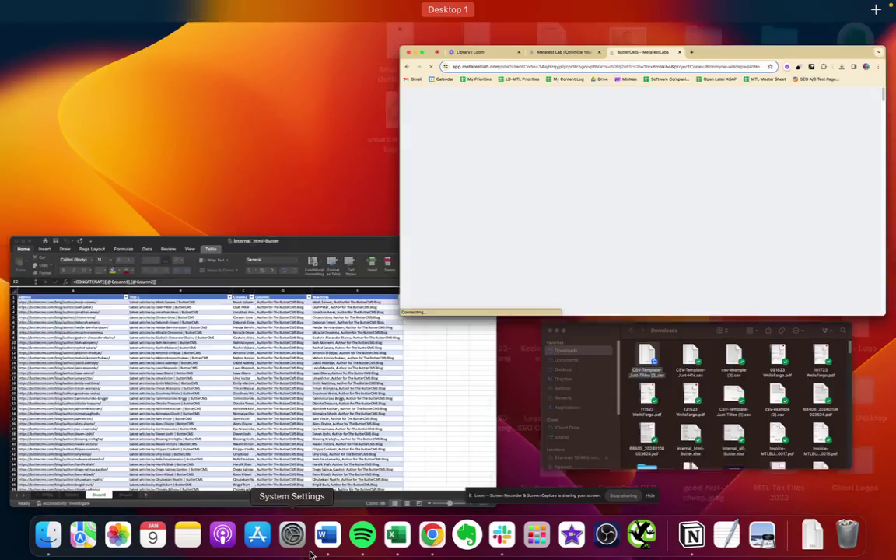
left_click(294, 462)
key("super+m")
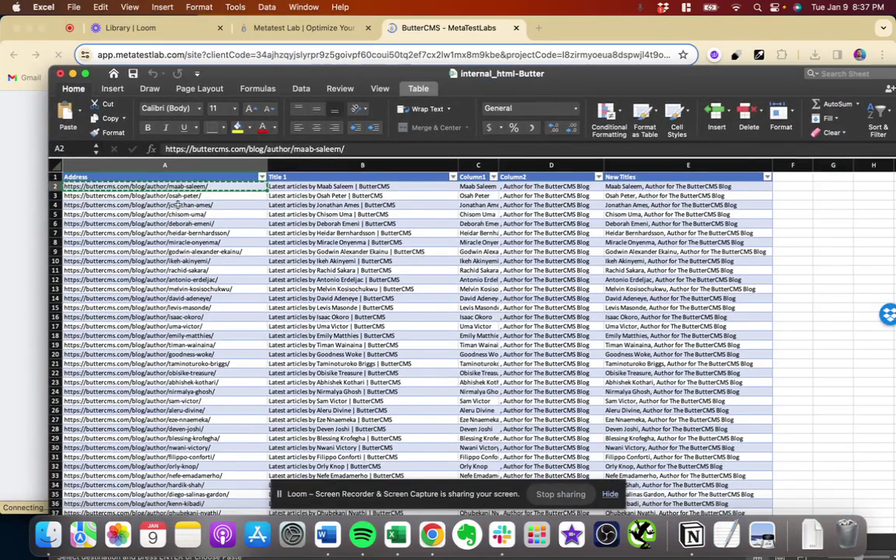
left_click(176, 205)
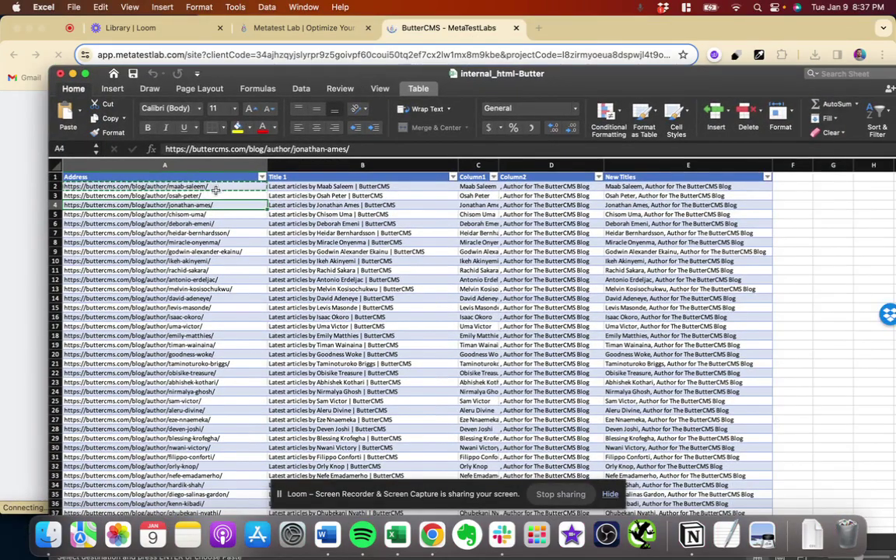
left_click(217, 185)
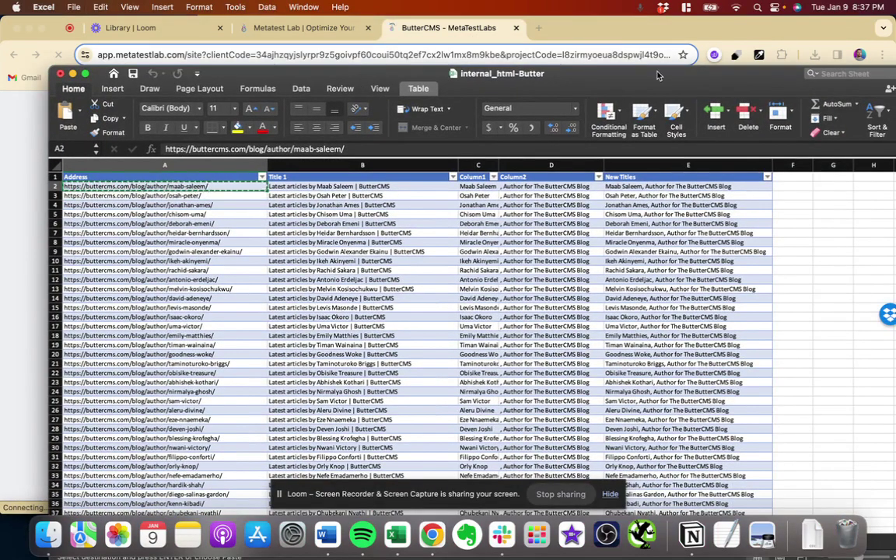
left_click_drag(658, 74, 0, 163)
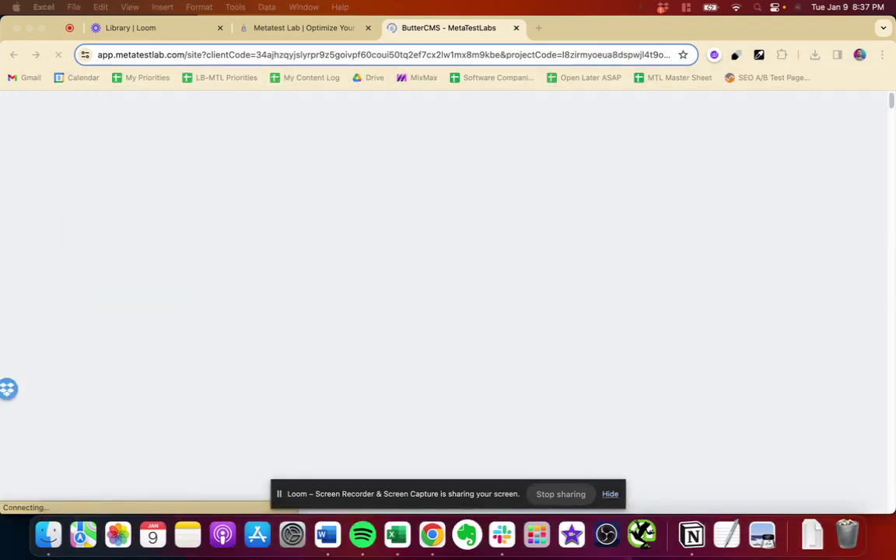
left_click(542, 29)
type("https://buttercms.com/blog/author/maab-saleem/")
key("Return")
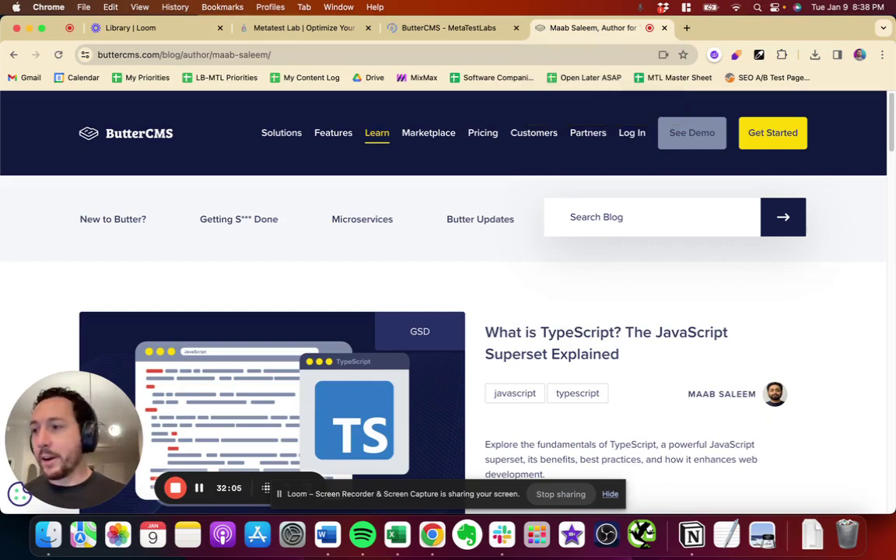
Switch back to the Excel workbook and compare the author pages' original titles in Title 1 with those in New Titles.
key("super+Tab")
left_click(510, 154)
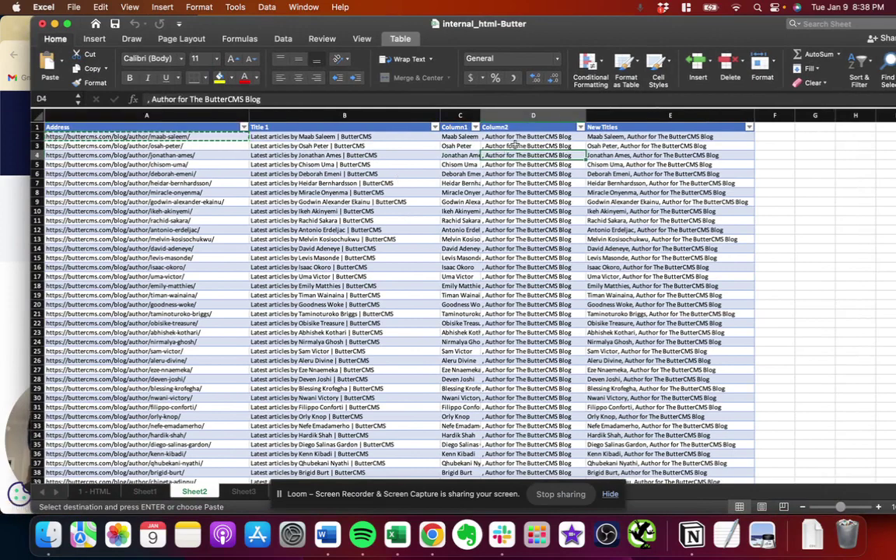
left_click(363, 148)
left_click(331, 137)
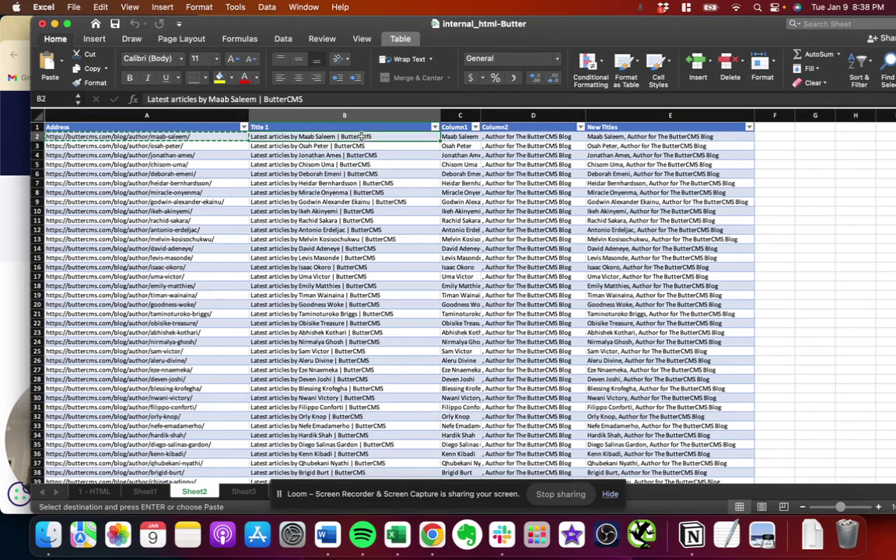
left_click(595, 137)
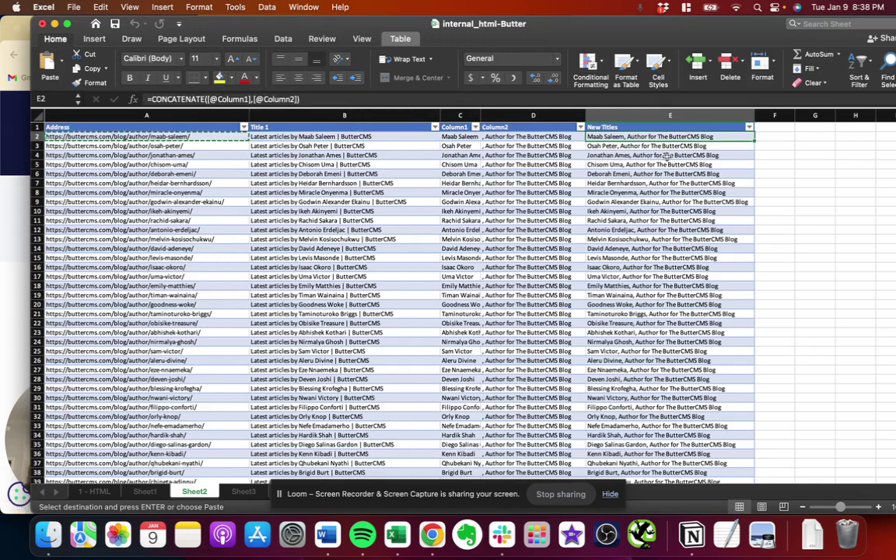
left_click(672, 183)
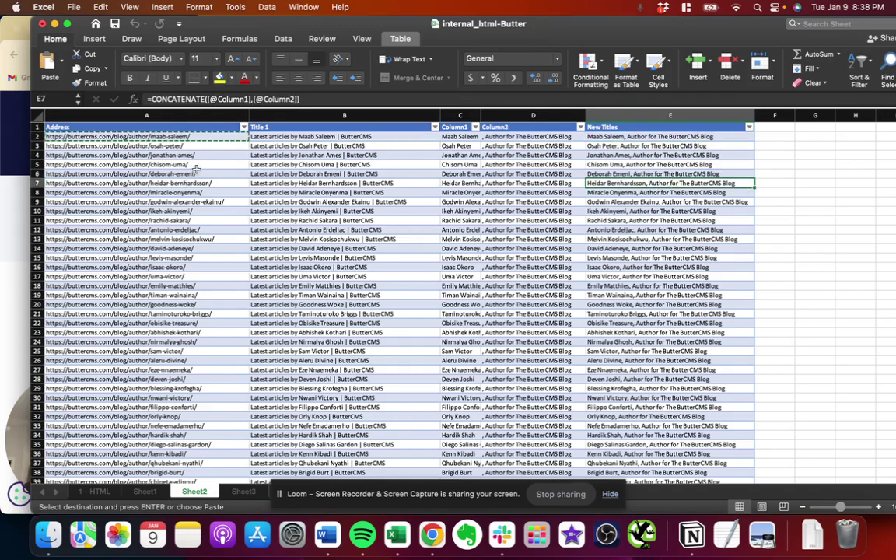
left_click(179, 192)
scroll(184, 264, "down", 5)
scroll(184, 265, "down", 15)
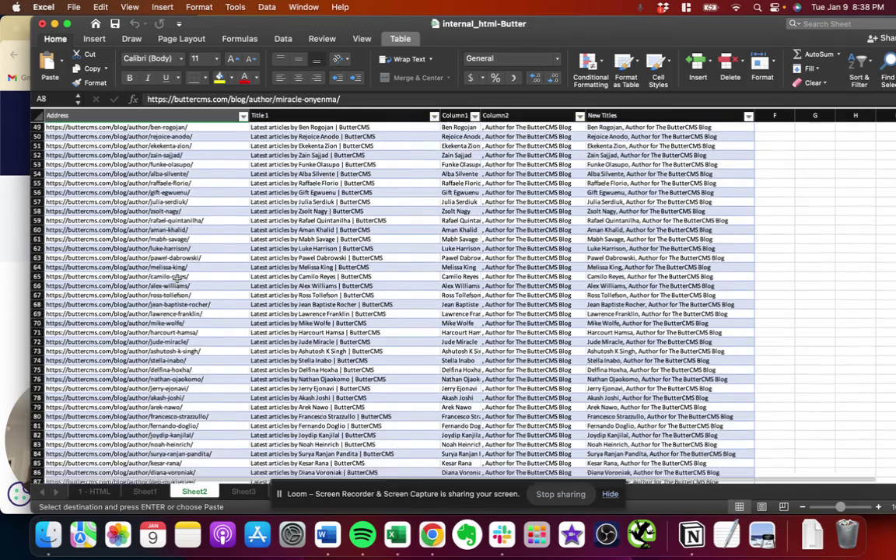
scroll(229, 284, "up", 4)
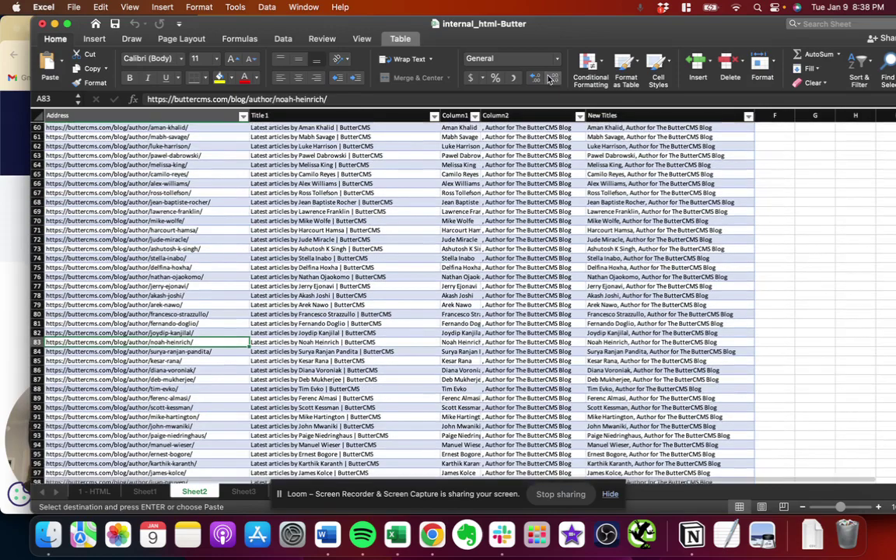
left_click_drag(601, 25, 1, 311)
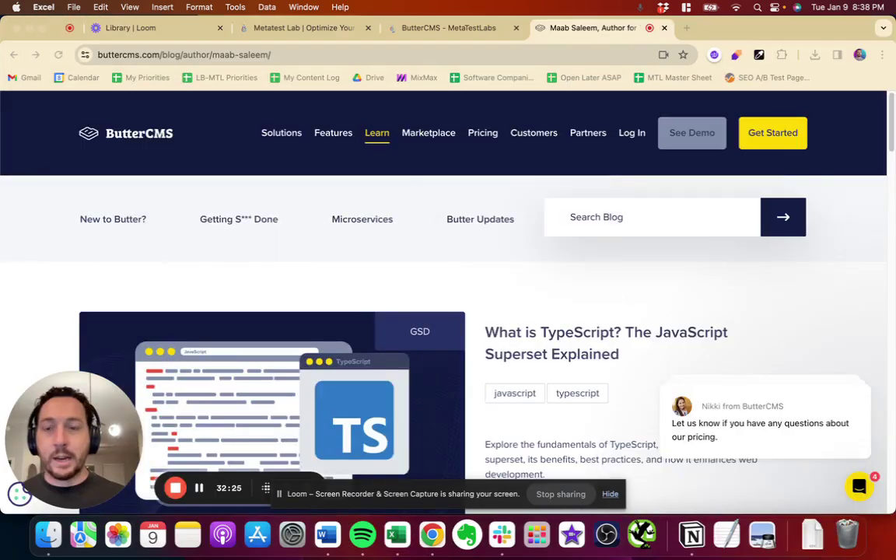
Check the ButterCMS project tab for its reloaded test list and look over the metatestlab.com homepage.
left_click(446, 28)
left_click(302, 28)
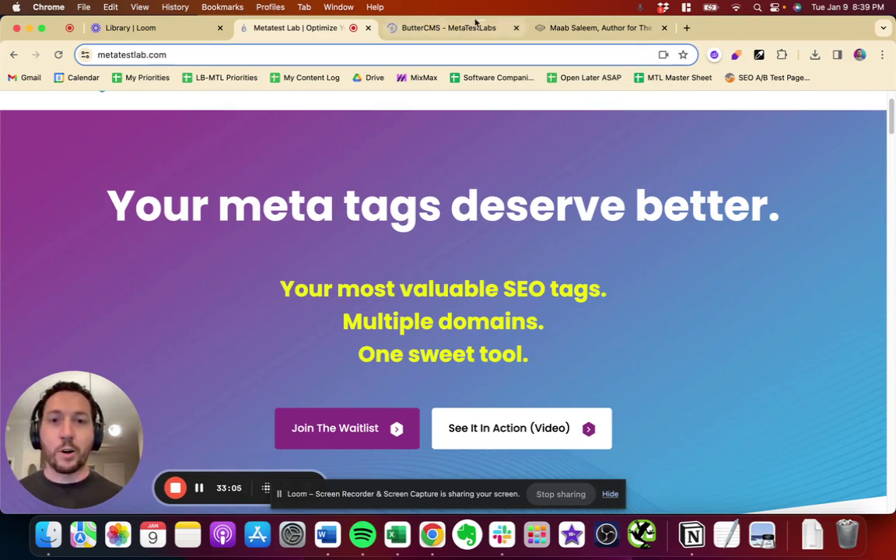
left_click(391, 26)
left_click(310, 32)
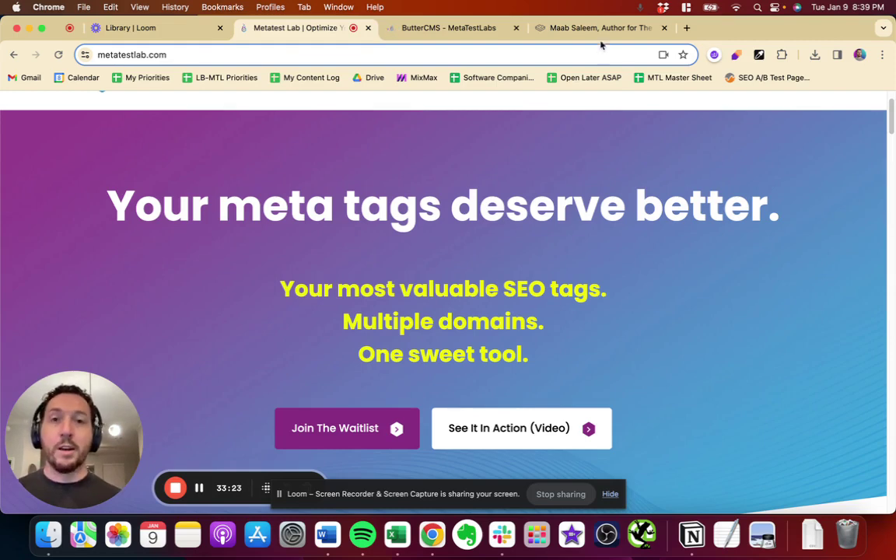
left_click(434, 30)
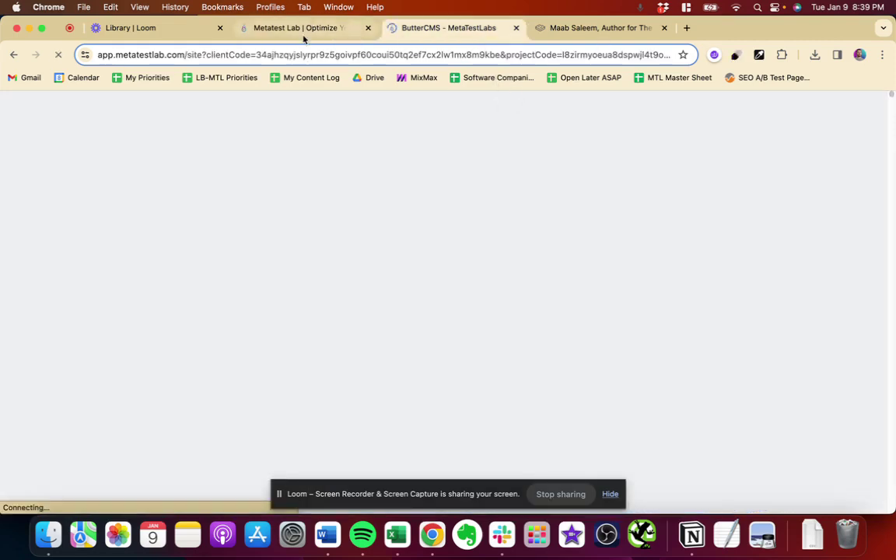
left_click(308, 31)
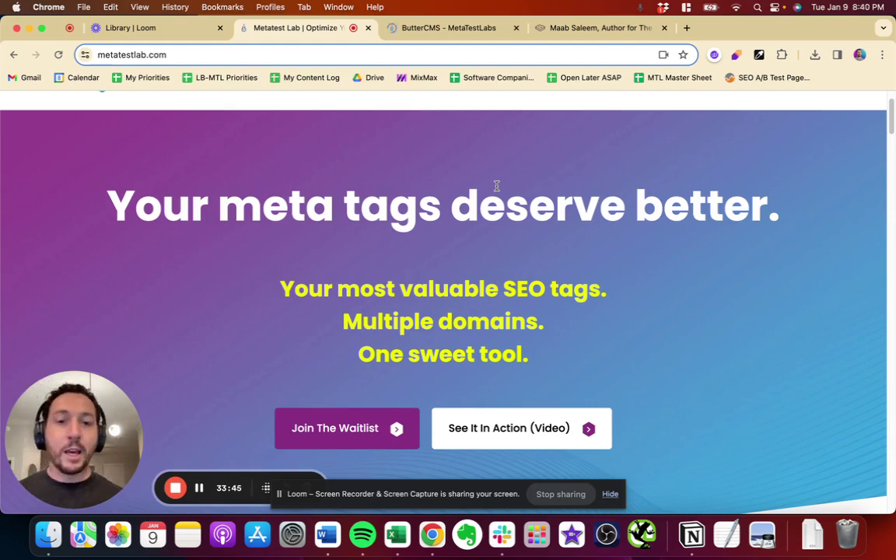
scroll(360, 324, "down", 2)
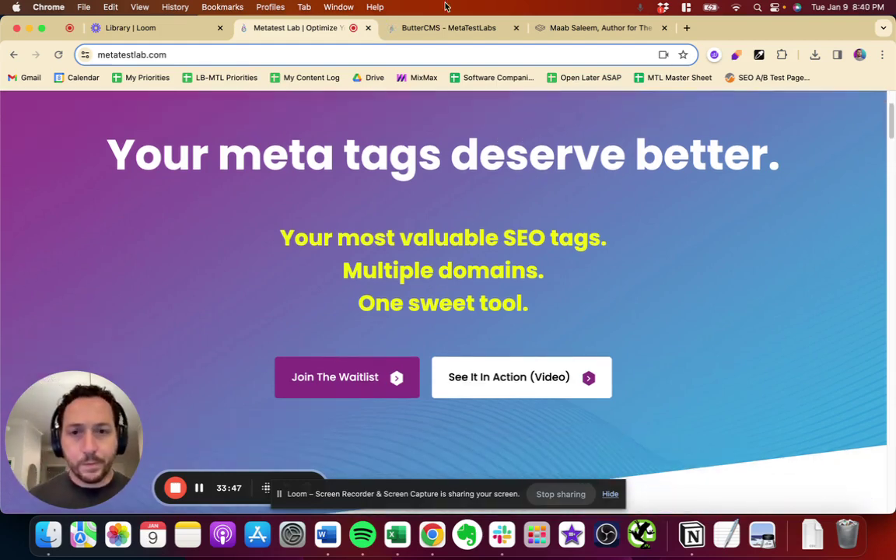
scroll(448, 134, "up", 3)
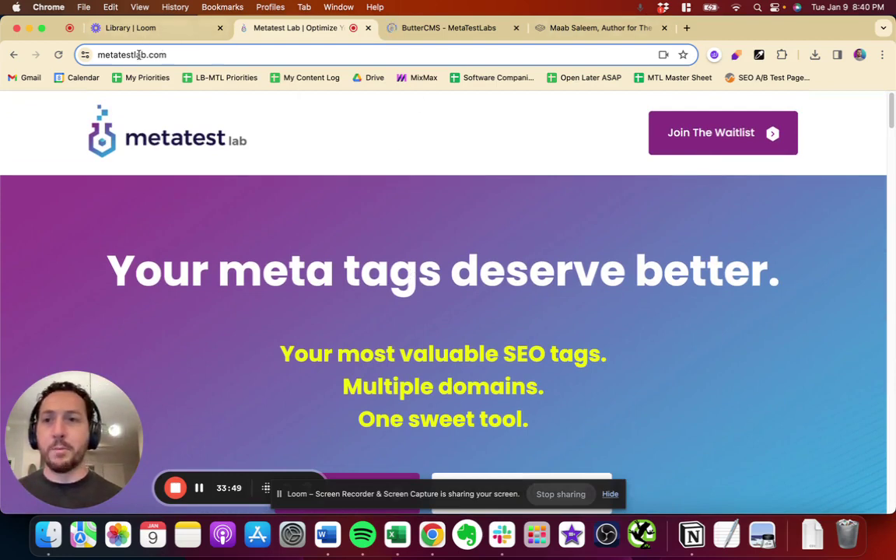